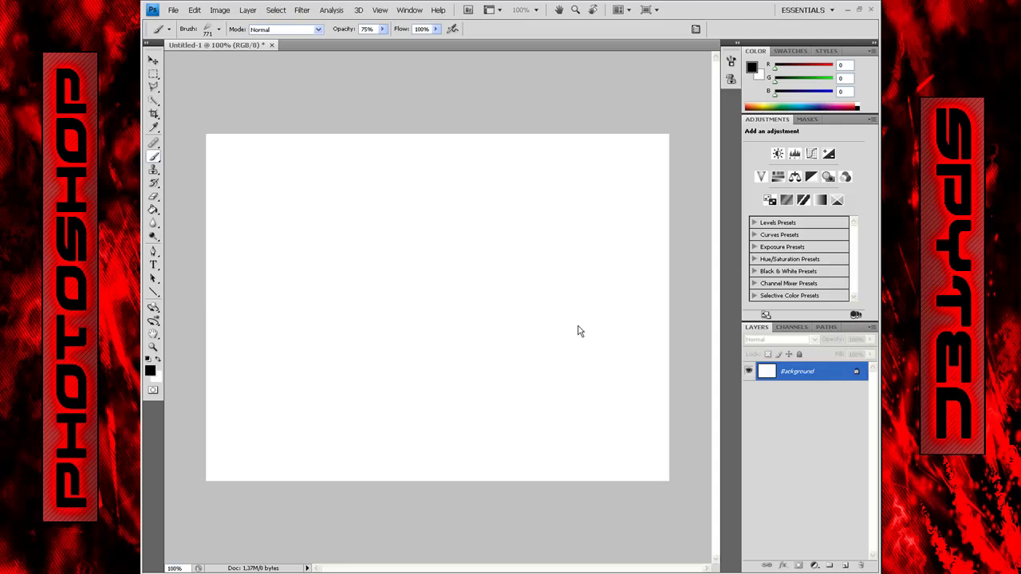
# Fill the canvas with black and convert the background into editable Layer 1
pyautogui.click(194, 10)
pyautogui.click(215, 162)
pyautogui.click(524, 179)
pyautogui.click(495, 257)
pyautogui.click(583, 170)
pyautogui.doubleClick(798, 371)
# Add a Gradient Overlay to Layer 1 from a preset, setting the first stop to black
pyautogui.click(548, 230)
pyautogui.click(782, 565)
pyautogui.click(798, 538)
pyautogui.click(634, 174)
pyautogui.click(560, 170)
pyautogui.doubleClick(767, 330)
pyautogui.click(550, 170)
# Set the gradient's second stop to dark grey and apply the black-to-grey overlay
pyautogui.click(815, 110)
pyautogui.doubleClick(766, 330)
pyautogui.click(559, 232)
pyautogui.click(815, 110)
pyautogui.click(758, 148)
pyautogui.click(758, 275)
# Add a Pattern Overlay of fine diagonal stripes to Layer 1
pyautogui.click(778, 564)
pyautogui.click(778, 565)
pyautogui.click(798, 537)
pyautogui.click(478, 432)
pyautogui.click(632, 333)
pyautogui.click(648, 368)
pyautogui.click(599, 371)
pyautogui.click(611, 371)
pyautogui.click(593, 371)
pyautogui.click(757, 278)
# Create Layer 2 and render Clouds, then Difference Clouds repeated several times for veining
pyautogui.click(757, 277)
pyautogui.click(845, 565)
pyautogui.click(302, 9)
pyautogui.click(431, 144)
pyautogui.click(301, 10)
pyautogui.click(431, 157)
pyautogui.hotkey('ctrl', 'f')
pyautogui.hotkey('ctrl', 'f')
pyautogui.hotkey('ctrl', 'f')
pyautogui.hotkey('ctrl', 'f')
pyautogui.hotkey('ctrl', 'f')
pyautogui.hotkey('ctrl', 'f')
pyautogui.hotkey('ctrl', 'f')
pyautogui.hotkey('ctrl', 'f')
pyautogui.hotkey('ctrl', 'f')
pyautogui.hotkey('ctrl', 'f')
pyautogui.hotkey('ctrl', 'f')
pyautogui.hotkey('ctrl', 'f')
pyautogui.hotkey('ctrl', 'f')
# Apply two Curves adjustments that lighten Layer 2's clouds texture
pyautogui.click(219, 10)
pyautogui.moveTo(234, 39)
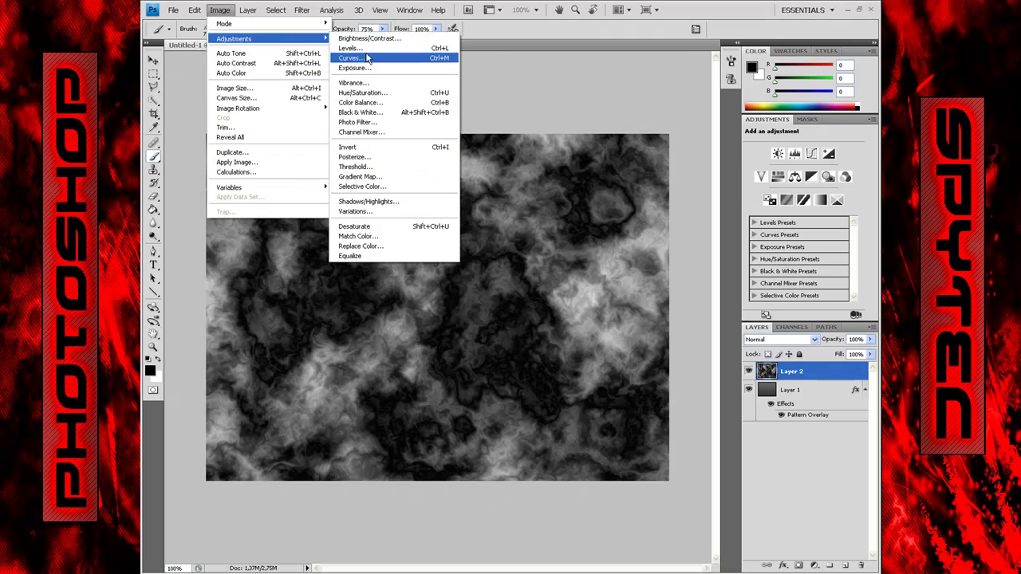
pyautogui.click(352, 57)
pyautogui.moveTo(303, 490); pyautogui.dragTo(303, 447)
pyautogui.click(481, 335)
# Re-render the clouds while testing Linear Light and Multiply, then return Layer 2 to Normal
pyautogui.hotkey('ctrl', 'f')
pyautogui.hotkey('ctrl', 'f')
pyautogui.click(220, 10)
pyautogui.click(352, 59)
pyautogui.moveTo(334, 502); pyautogui.dragTo(333, 474)
pyautogui.press('Return')
pyautogui.hotkey('ctrl', 'f')
pyautogui.hotkey('ctrl', 'f')
pyautogui.click(790, 339)
pyautogui.click(778, 247)
pyautogui.hotkey('ctrl', 'f')
pyautogui.hotkey('ctrl', 'f')
pyautogui.click(790, 339)
pyautogui.click(778, 130)
pyautogui.hotkey('ctrl', 'f')
pyautogui.hotkey('ctrl', 'f')
pyautogui.click(790, 340)
pyautogui.click(777, 61)
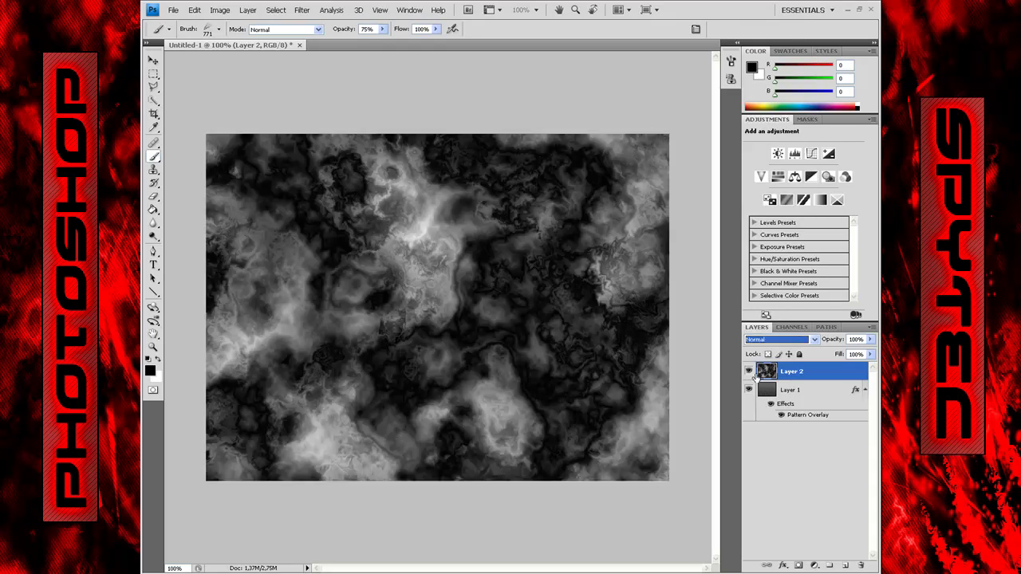
# Hide the clouds layer, add Layer 3 above Layer 1, and choose a new painting colour
pyautogui.click(748, 371)
pyautogui.click(790, 389)
pyautogui.click(845, 565)
pyautogui.click(149, 369)
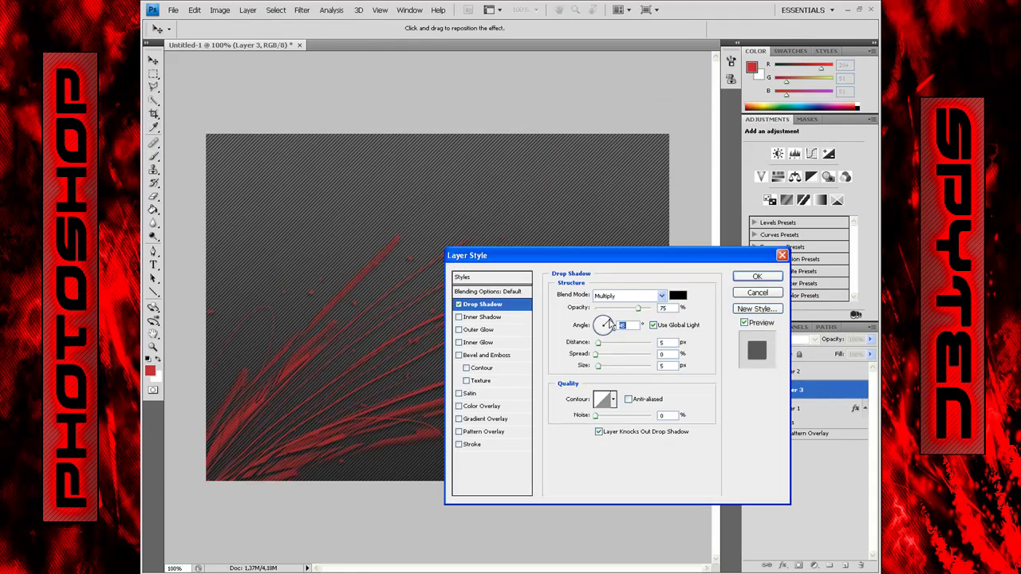
# Give Layer 3 a Hard Light drop shadow: 36% opacity, 16 px distance, spread 6, size 27
pyautogui.moveTo(599, 365); pyautogui.dragTo(604, 366)
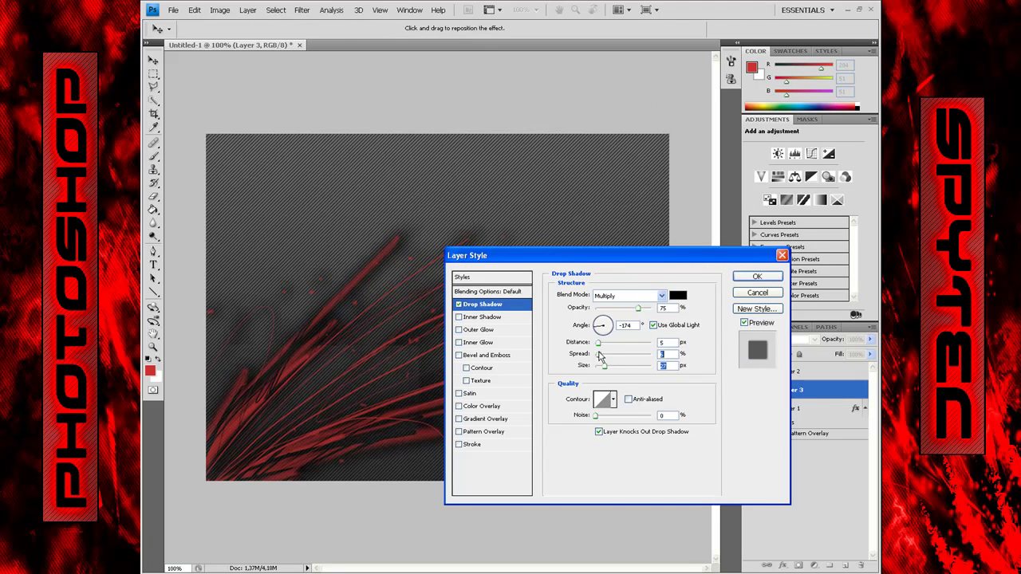
pyautogui.moveTo(638, 308); pyautogui.dragTo(608, 311)
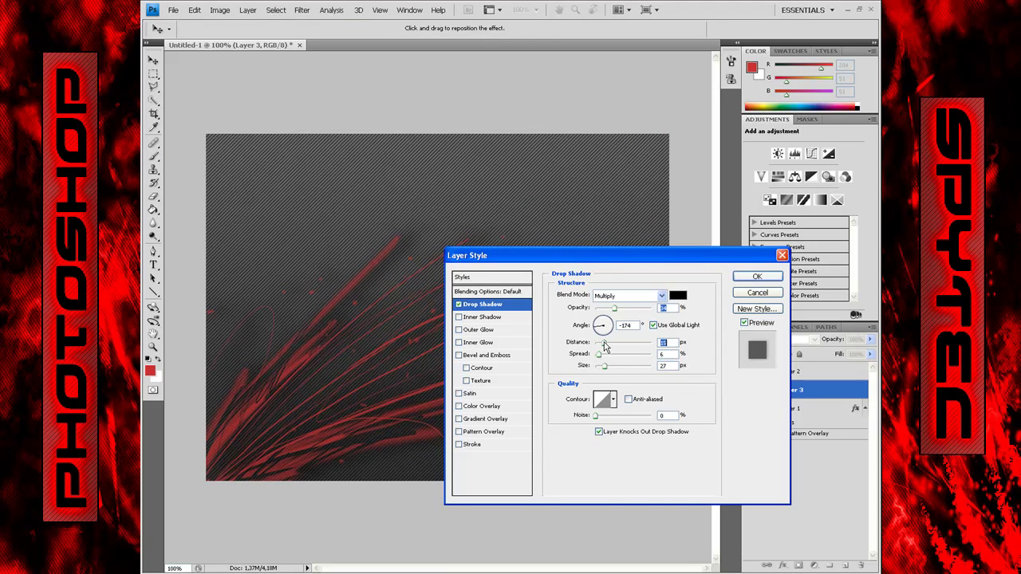
pyautogui.moveTo(626, 354); pyautogui.dragTo(624, 353)
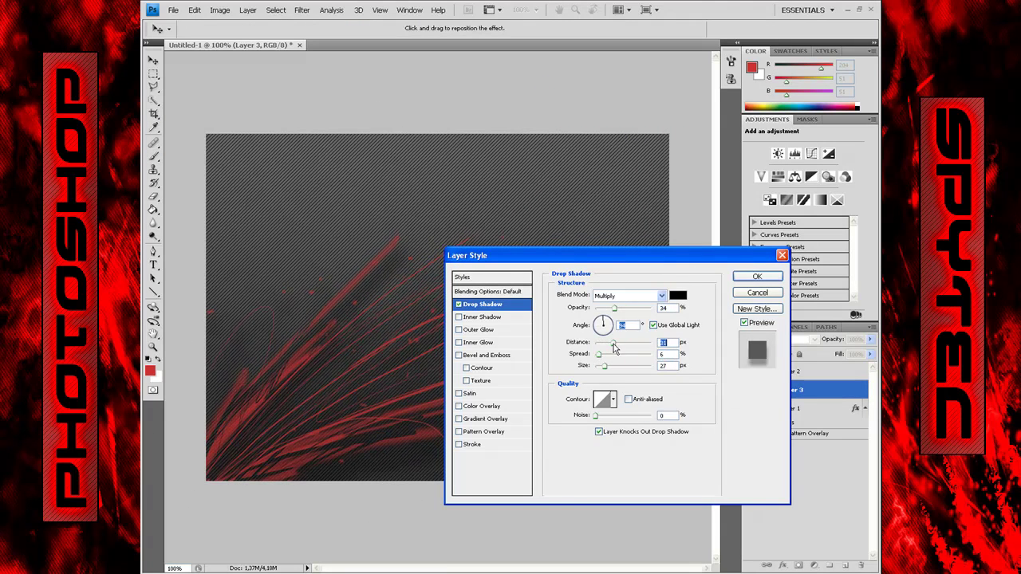
pyautogui.moveTo(612, 313); pyautogui.dragTo(616, 313)
pyautogui.click(628, 296)
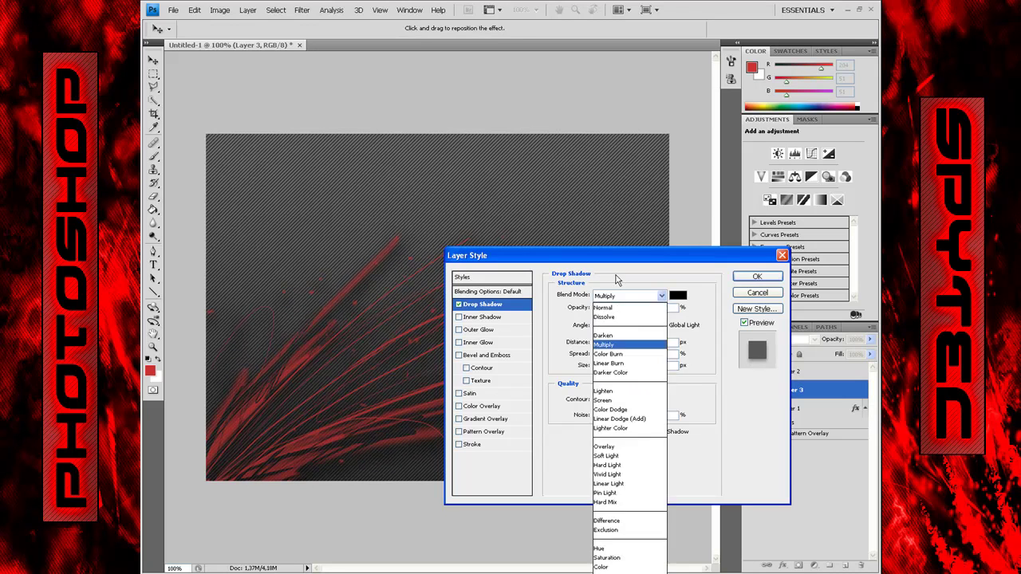
pyautogui.click(626, 452)
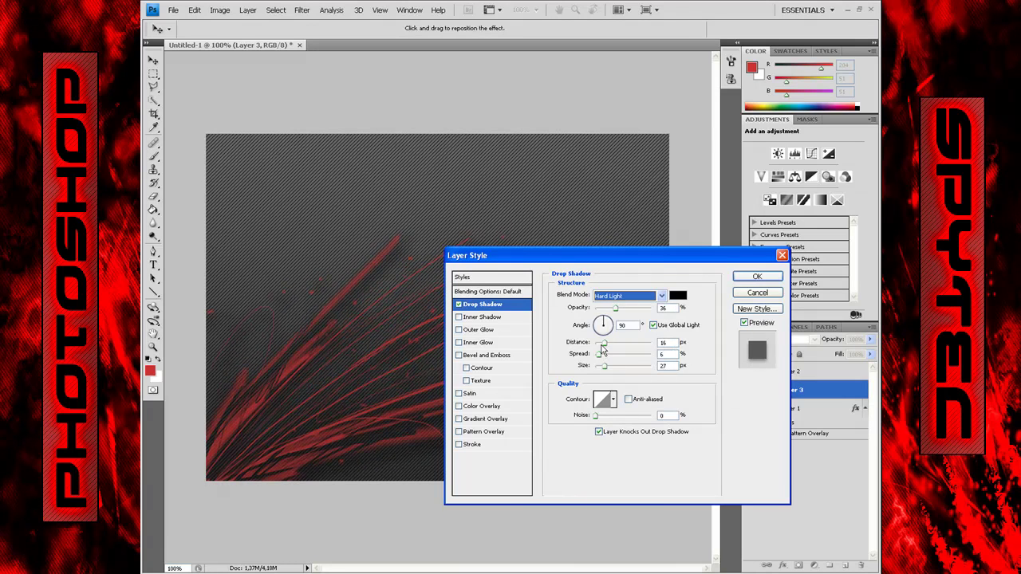
pyautogui.press('Return')
pyautogui.press('b')
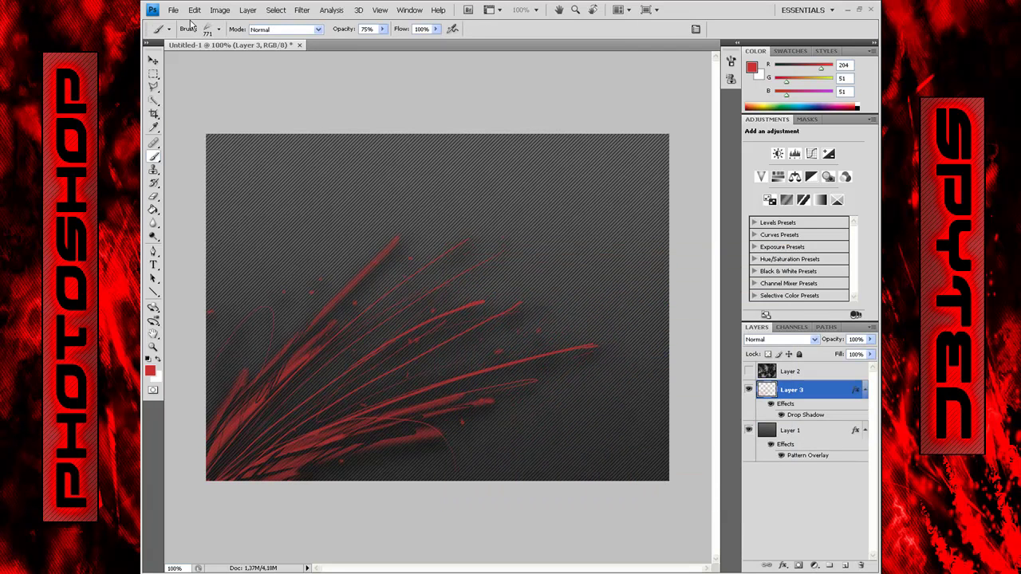
# Try the 300 px brush, undo its stamp, set opacity 100%, and select the 1826 px swoosh brush
pyautogui.click(207, 29)
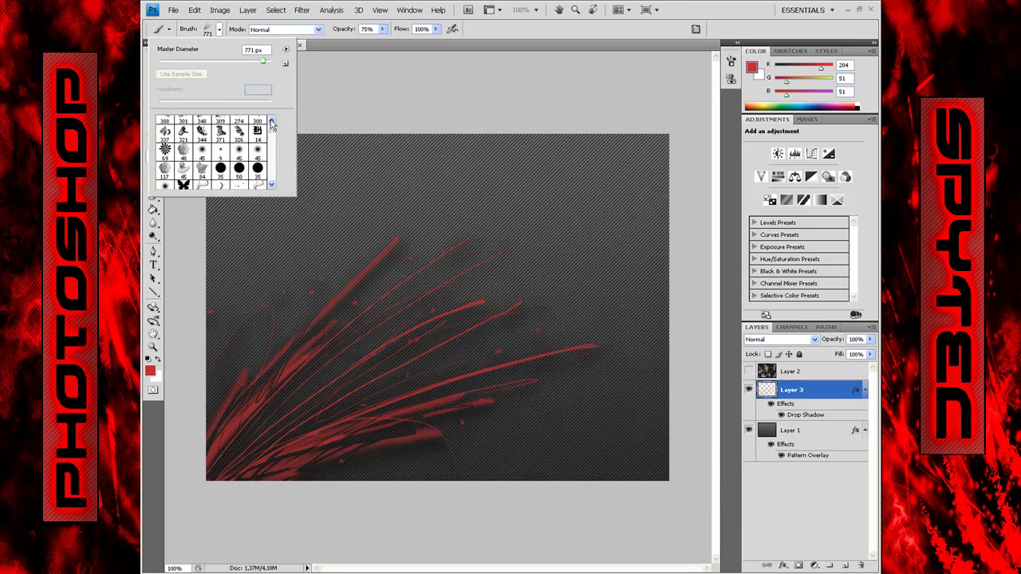
pyautogui.doubleClick(199, 182)
pyautogui.click(535, 240)
pyautogui.hotkey('ctrl', 'z')
pyautogui.press('0')
pyautogui.click(208, 28)
pyautogui.doubleClick(202, 142)
pyautogui.click(211, 28)
# Test-stamp red swooshes, undo them, and switch to the 274 px brush
pyautogui.doubleClick(203, 139)
pyautogui.click(511, 367)
pyautogui.hotkey('ctrl', 'z')
pyautogui.click(557, 500)
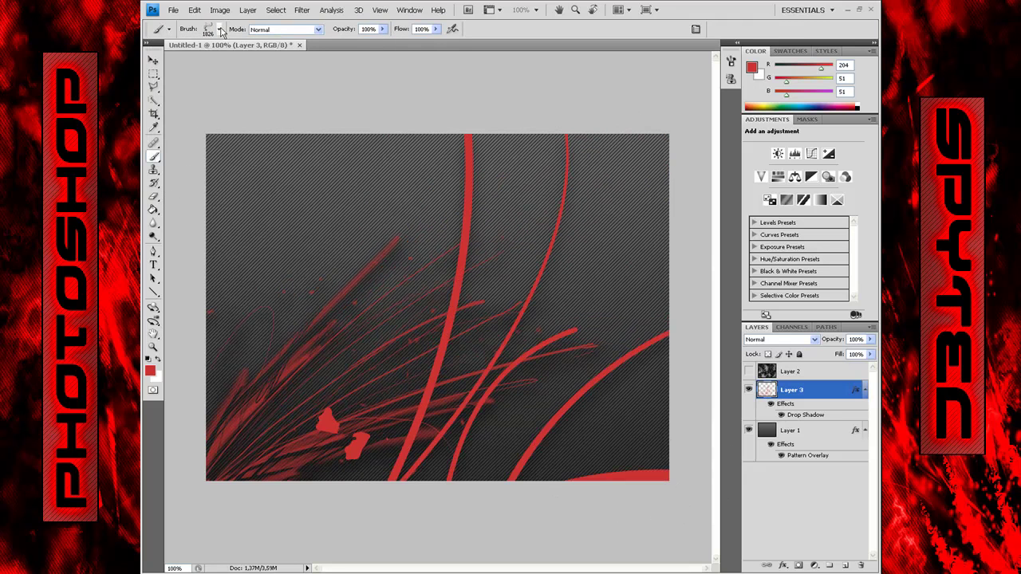
pyautogui.hotkey('ctrl', 'z')
pyautogui.click(221, 29)
pyautogui.doubleClick(211, 171)
pyautogui.click(287, 232)
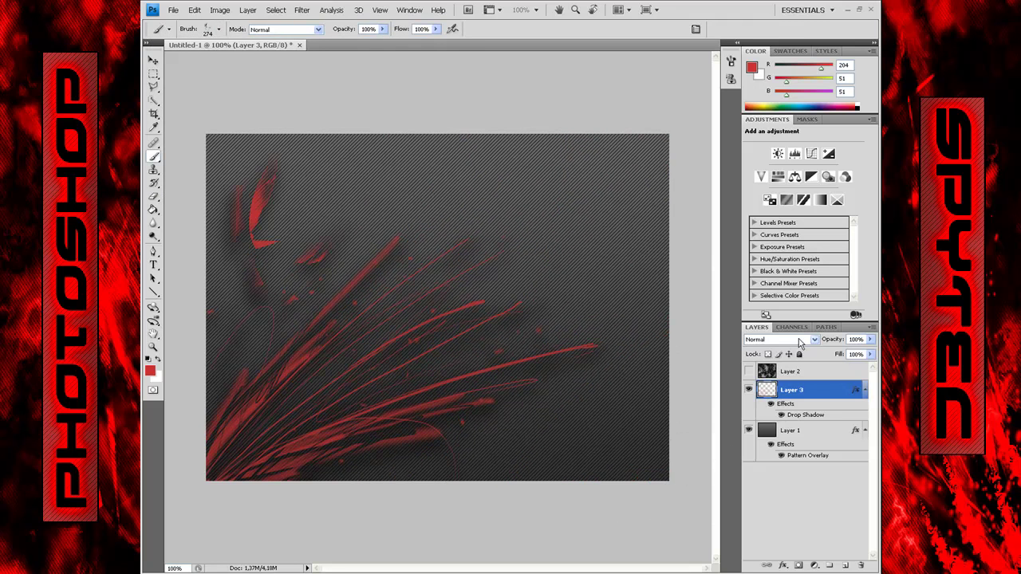
# Show Layer 2 again and give it a red Color Overlay in Overlay mode
pyautogui.click(748, 371)
pyautogui.click(790, 371)
pyautogui.click(783, 565)
pyautogui.click(801, 533)
pyautogui.click(631, 294)
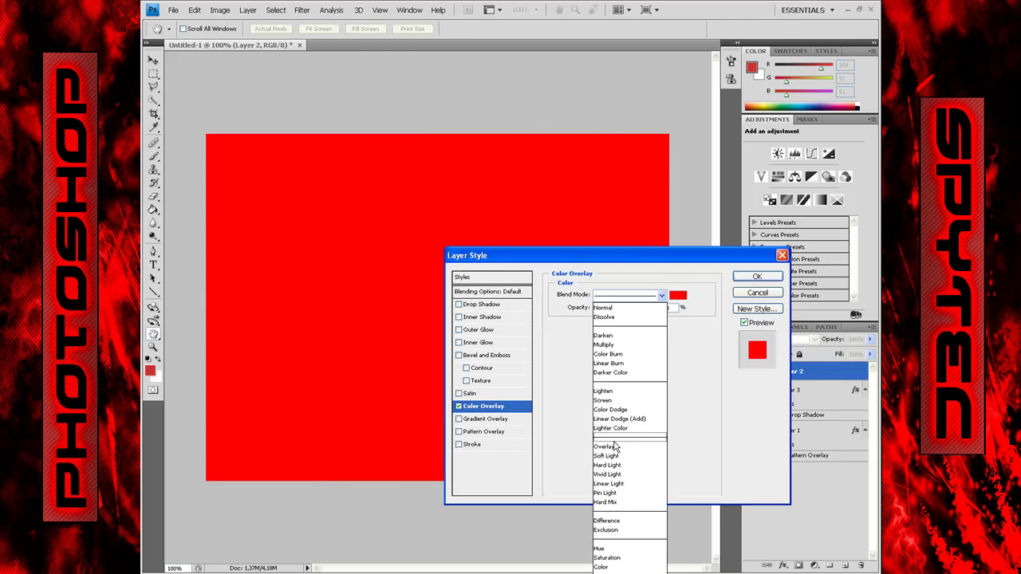
pyautogui.click(607, 447)
pyautogui.click(757, 276)
# Set Layer 2 to Vivid Light and add a new Layer 4 on top
pyautogui.click(778, 339)
pyautogui.click(770, 242)
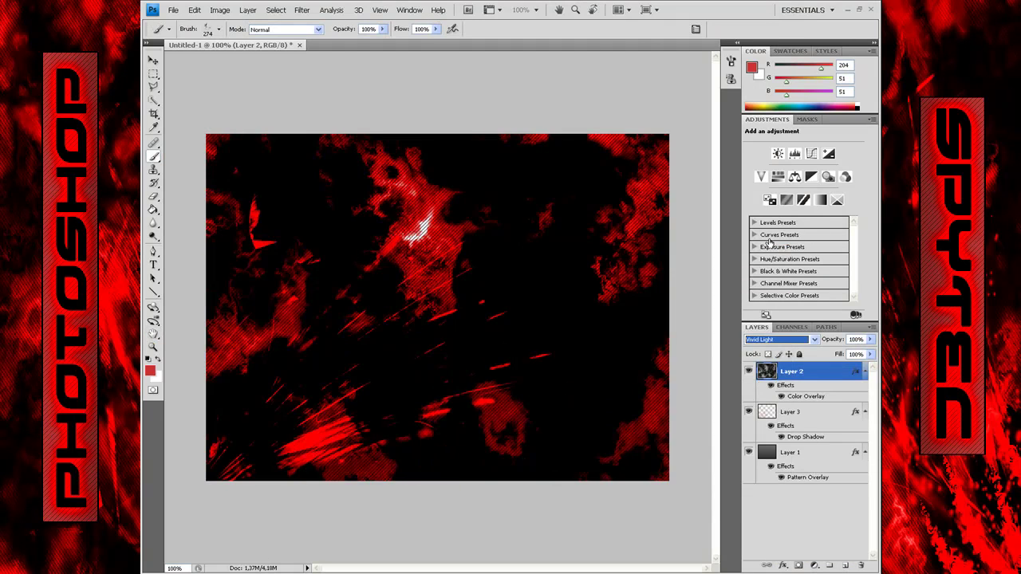
pyautogui.click(845, 565)
pyautogui.click(218, 30)
# Stamp pink blotches with the 957 px brush and a large 1826 px swoosh on Layer 4
pyautogui.doubleClick(193, 142)
pyautogui.click(447, 311)
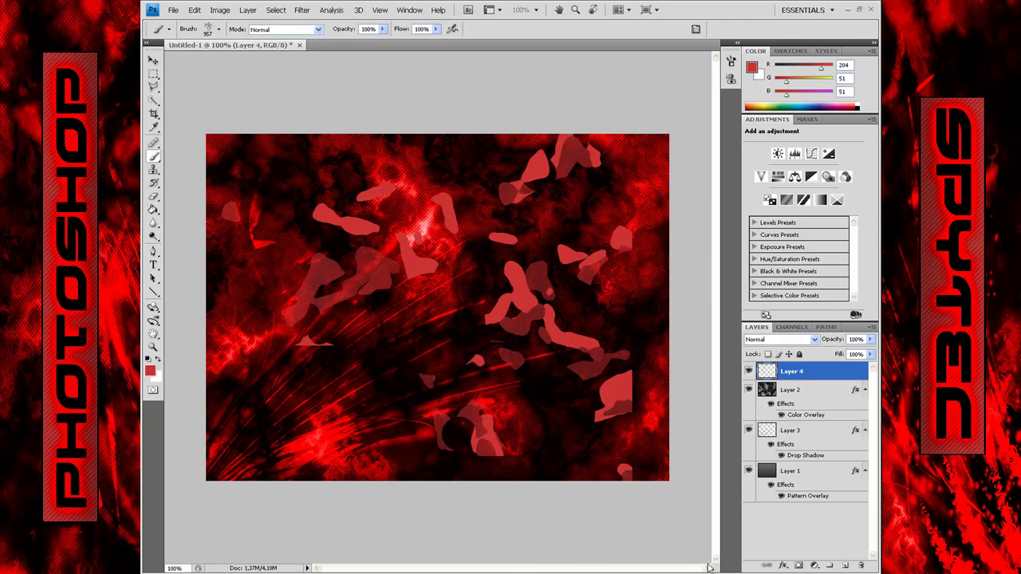
pyautogui.click(467, 287)
pyautogui.click(219, 30)
pyautogui.click(257, 134)
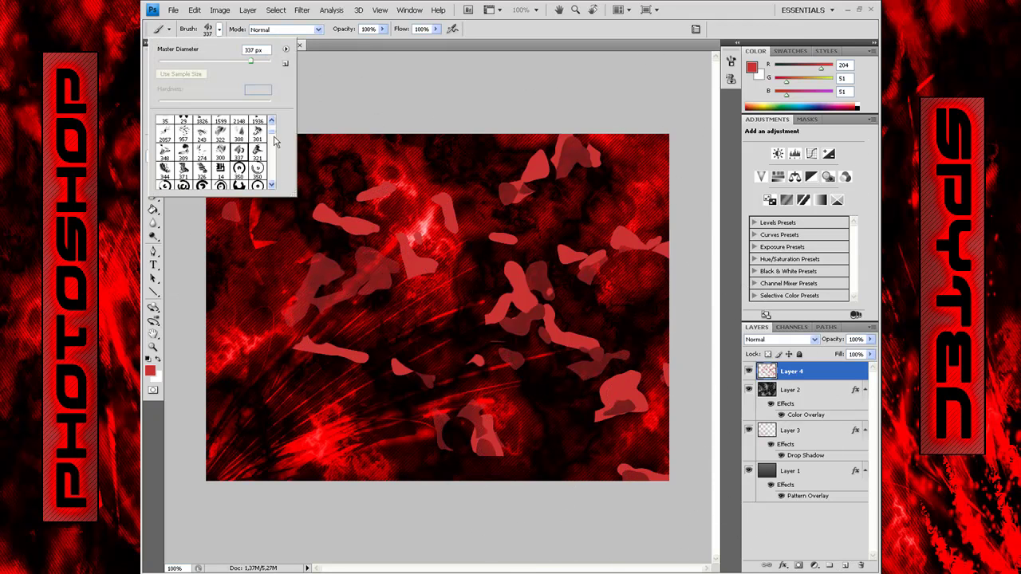
pyautogui.doubleClick(202, 127)
pyautogui.click(439, 320)
# Apply Lens Blur to Layer 4, rotating the blur iris slightly
pyautogui.click(302, 10)
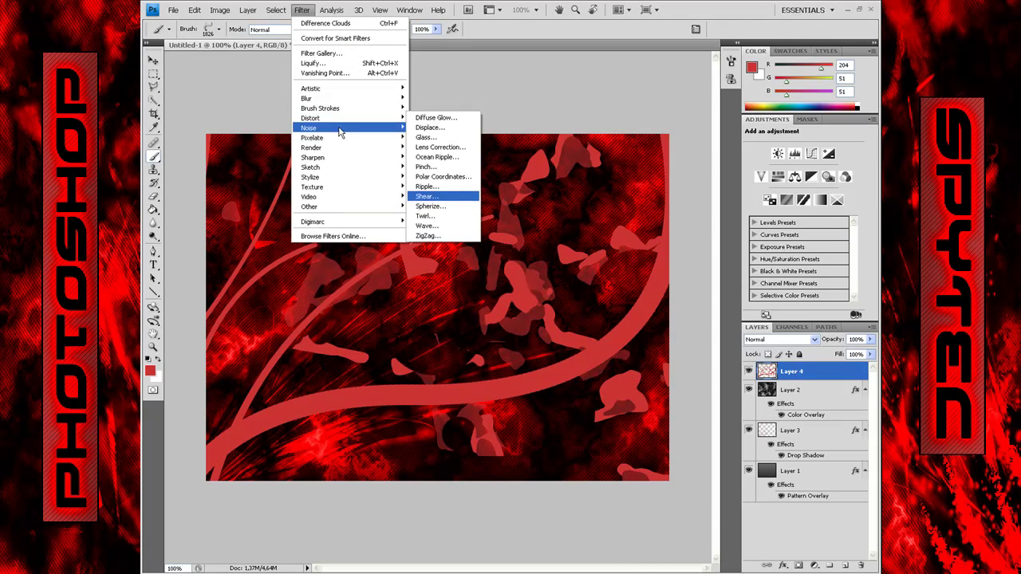
pyautogui.click(439, 145)
pyautogui.moveTo(749, 244); pyautogui.dragTo(756, 244)
pyautogui.click(797, 32)
# Cycle Layer 4's blend modes, settling on Linear Light, and add an empty Layer 5
pyautogui.click(781, 340)
pyautogui.click(806, 284)
pyautogui.press('Down')
pyautogui.press('Down')
pyautogui.press('Down')
pyautogui.press('Down')
pyautogui.press('Down')
pyautogui.press('Down')
pyautogui.press('Up')
pyautogui.press('Up')
pyautogui.press('Up')
pyautogui.press('Down')
pyautogui.press('Up')
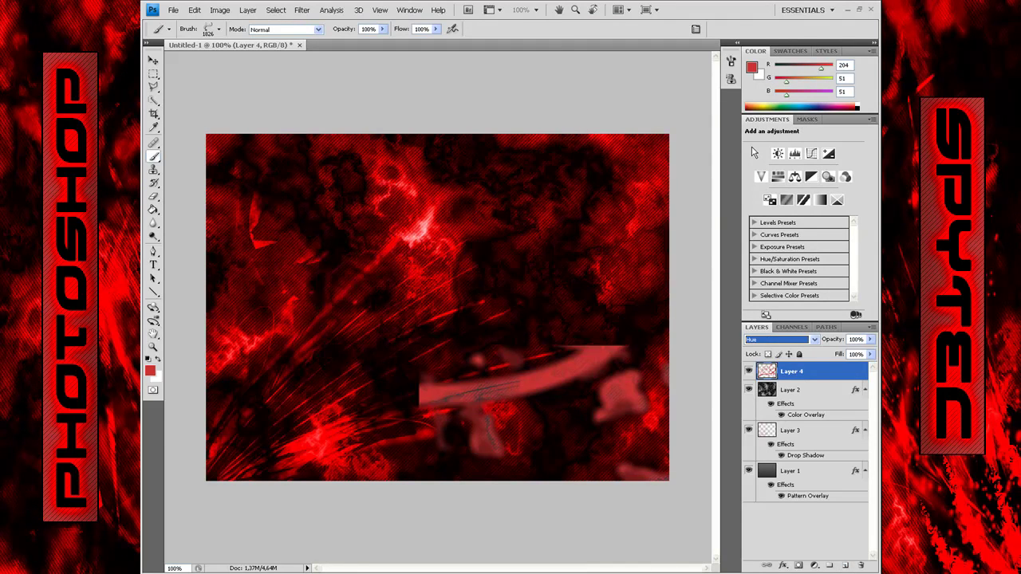
pyautogui.press('Up')
pyautogui.hotkey('ctrl', 'shift', 'alt', 'n')
# Undo the pale-red path strokes and browse for a different brush shape
pyautogui.press('p')
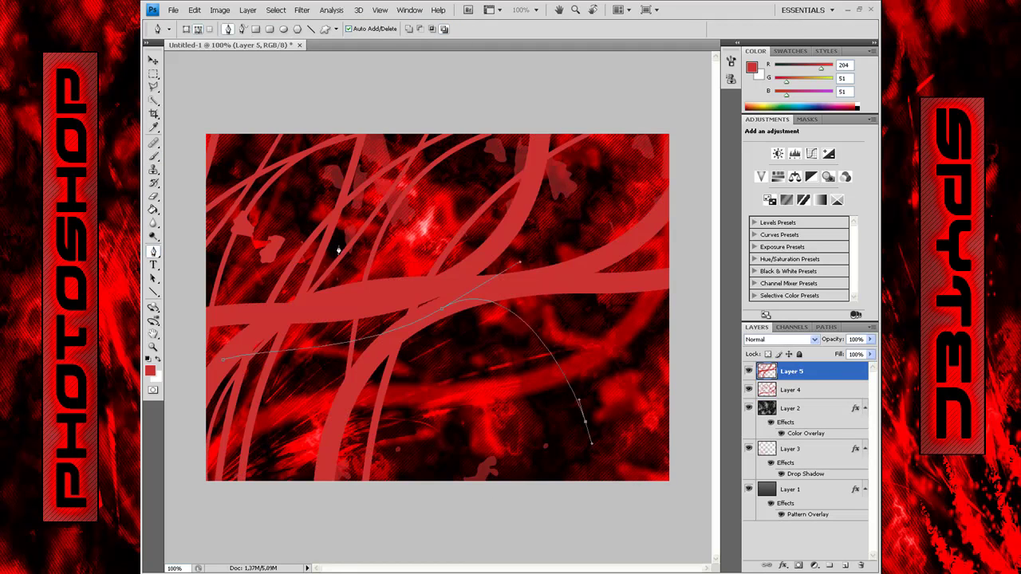
pyautogui.hotkey('ctrl', 'z')
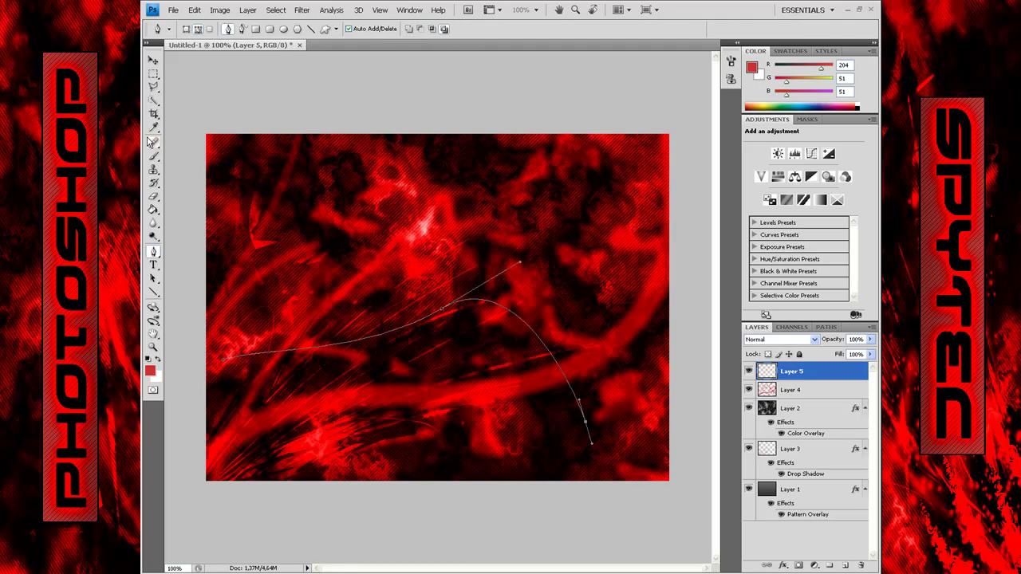
pyautogui.press('b')
pyautogui.click(218, 29)
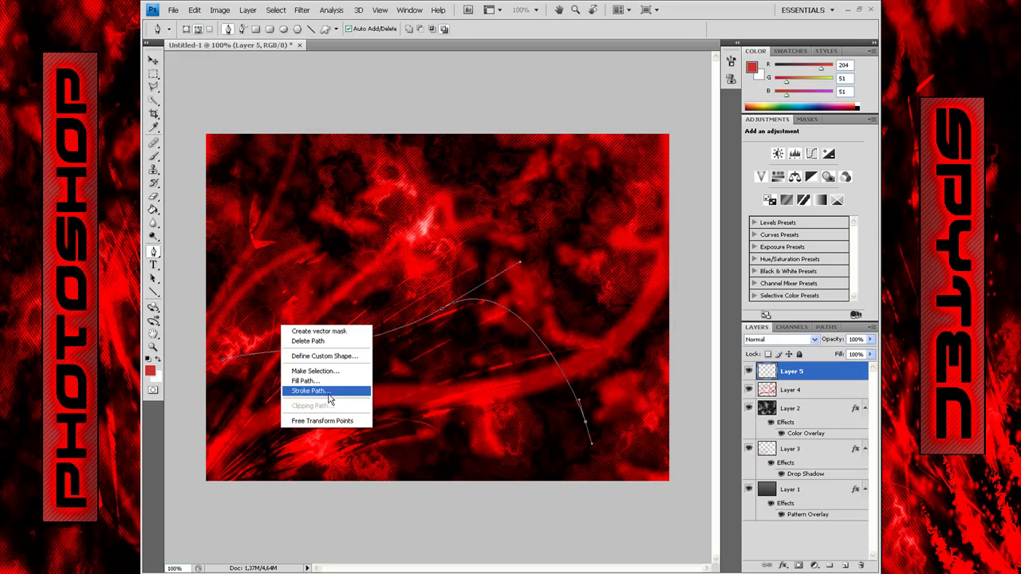
pyautogui.click(155, 157)
pyautogui.click(209, 28)
pyautogui.scroll(-3, 212, 152)
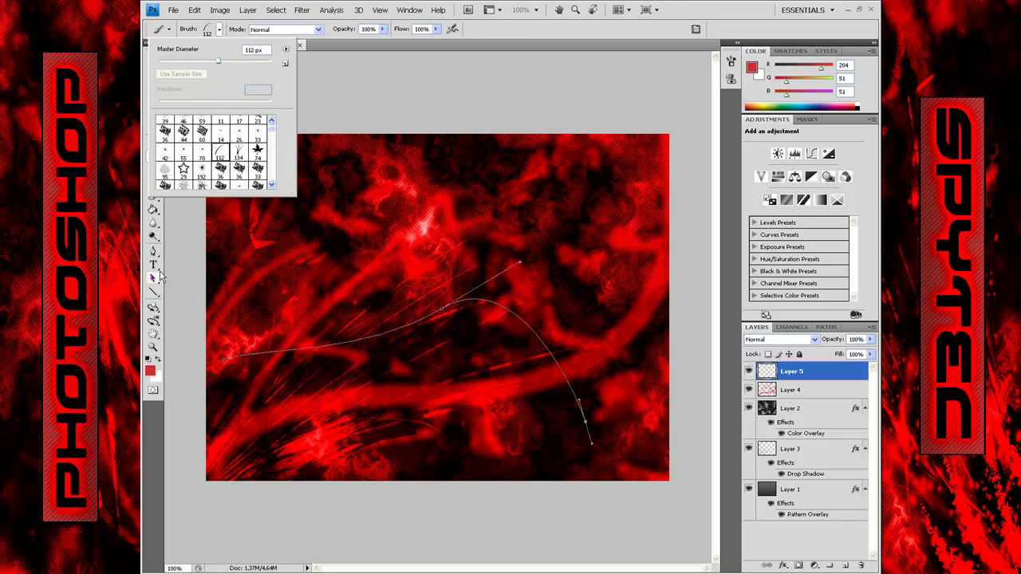
# Undo the white grass stroke, set the colour to pure red, and stroke the curved path
pyautogui.hotkey('ctrl', 'z')
pyautogui.press('b')
pyautogui.click(209, 29)
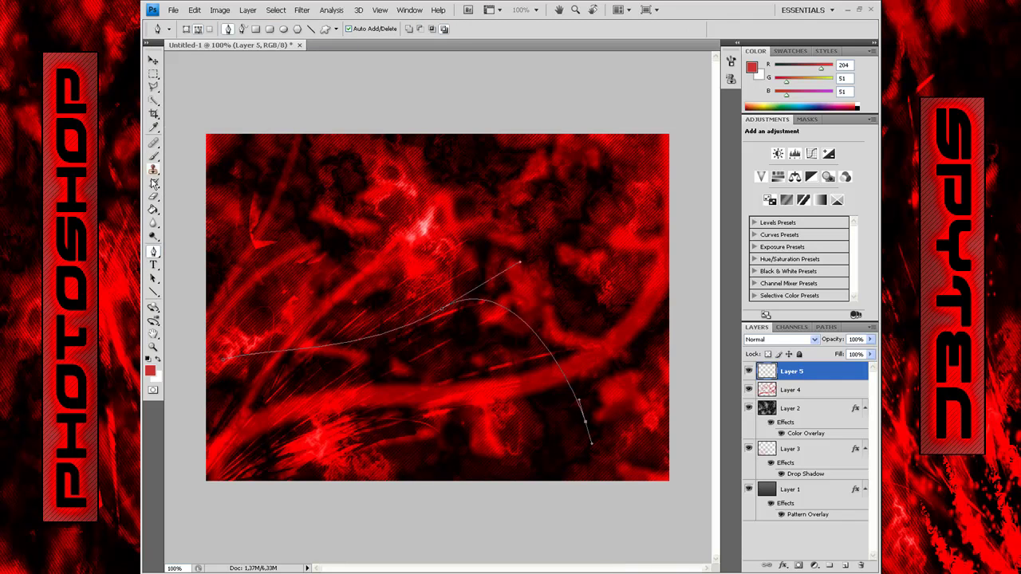
pyautogui.click(150, 369)
pyautogui.press('Return')
pyautogui.press('p')
pyautogui.press('Return')
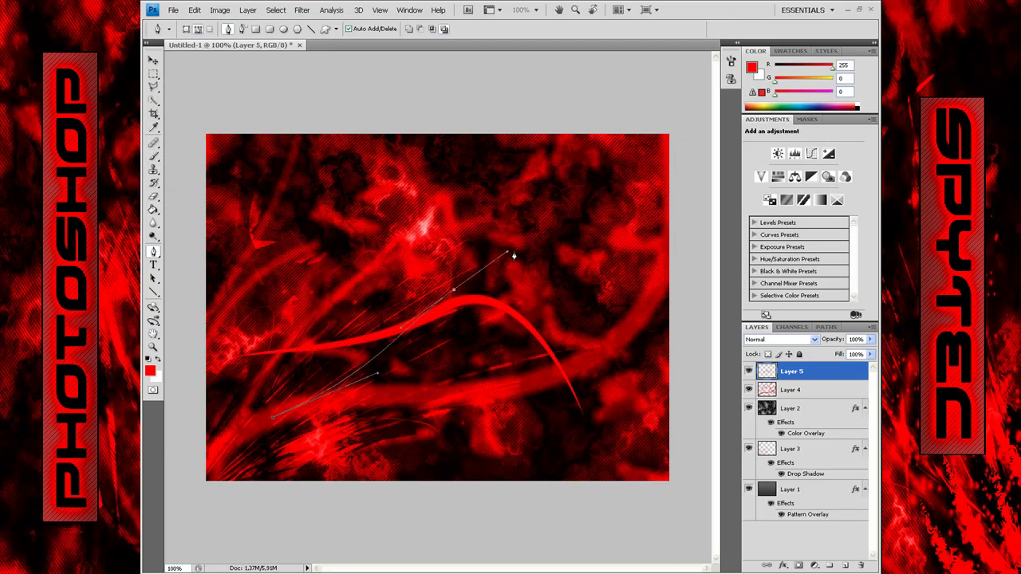
# Stroke further curved pen paths as red swooshes and set Layer 5 to Overlay
pyautogui.rightClick(471, 322)
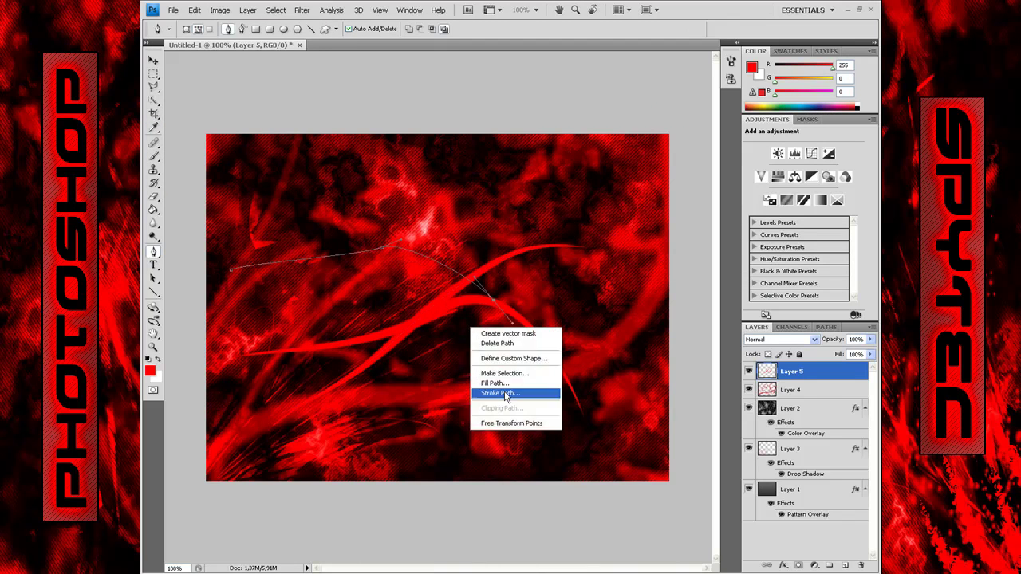
pyautogui.rightClick(604, 412)
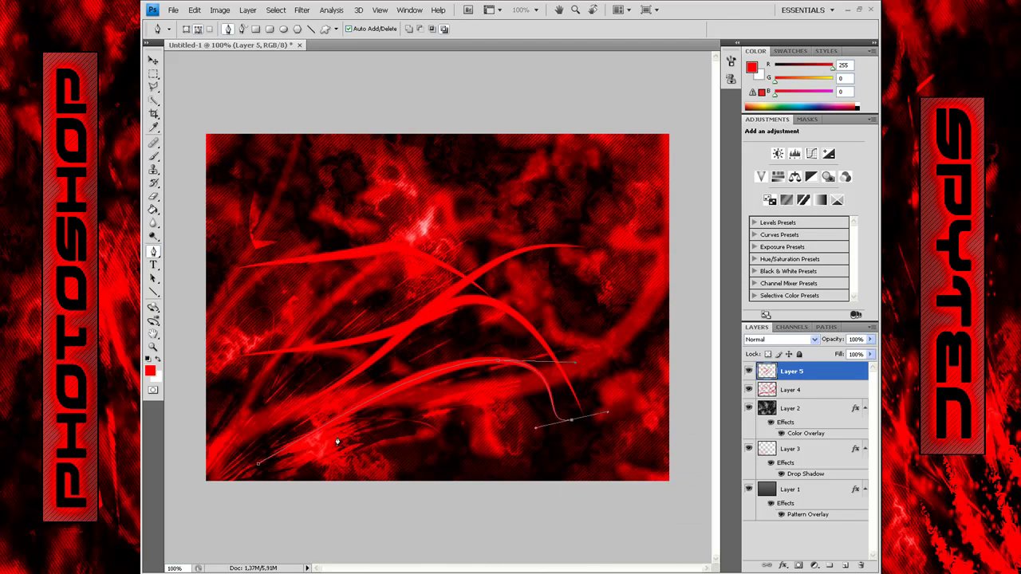
pyautogui.moveTo(491, 216); pyautogui.dragTo(293, 317)
pyautogui.rightClick(573, 326)
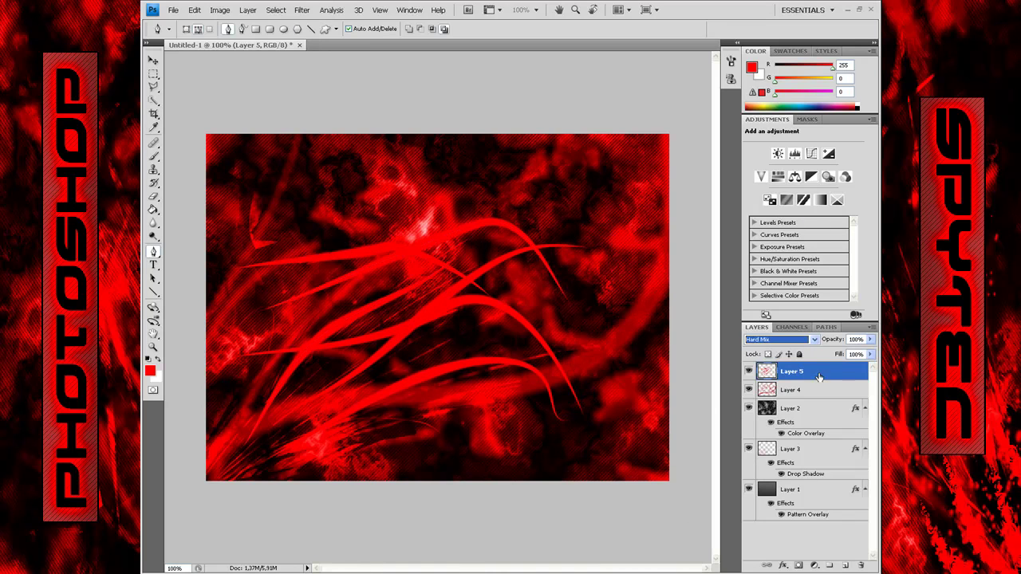
pyautogui.click(777, 340)
pyautogui.click(770, 200)
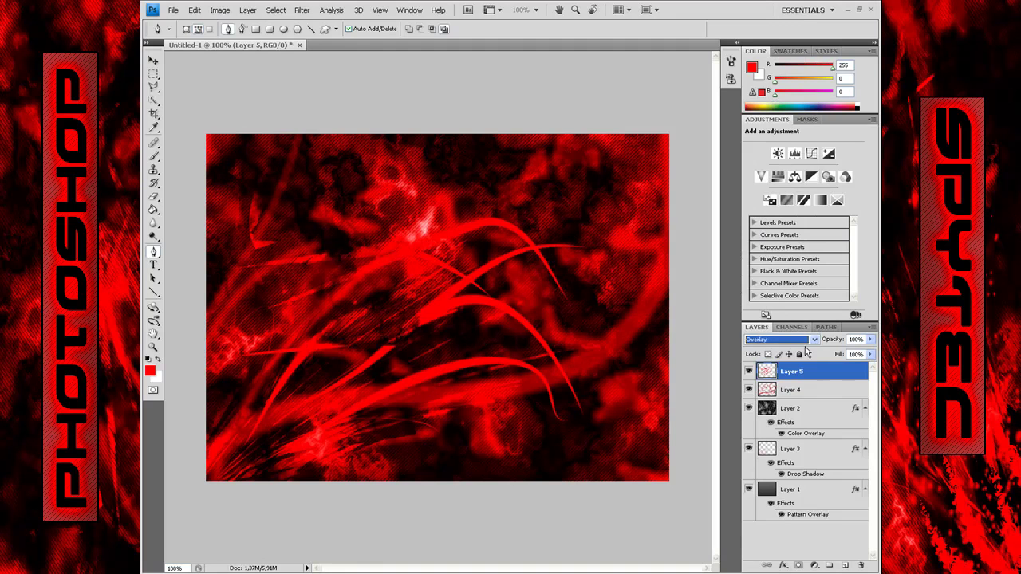
# Type SPYTEC in Armalite Rifle at about 20 pt and move it toward the upper left
pyautogui.press('t')
pyautogui.click(323, 291)
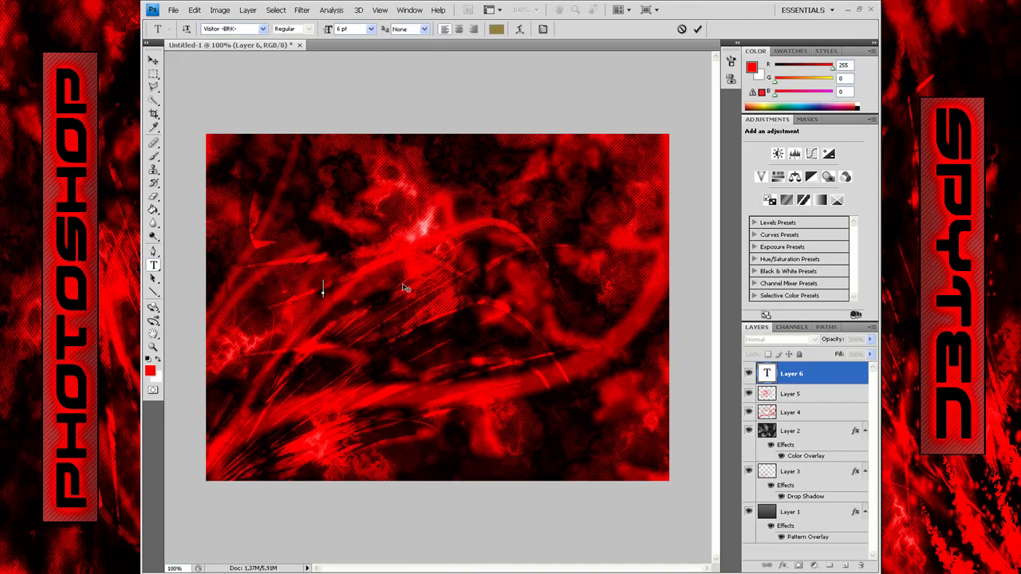
pyautogui.write('SPYTEC')
pyautogui.click(262, 29)
pyautogui.scroll(3, 279, 160)
pyautogui.click(239, 59)
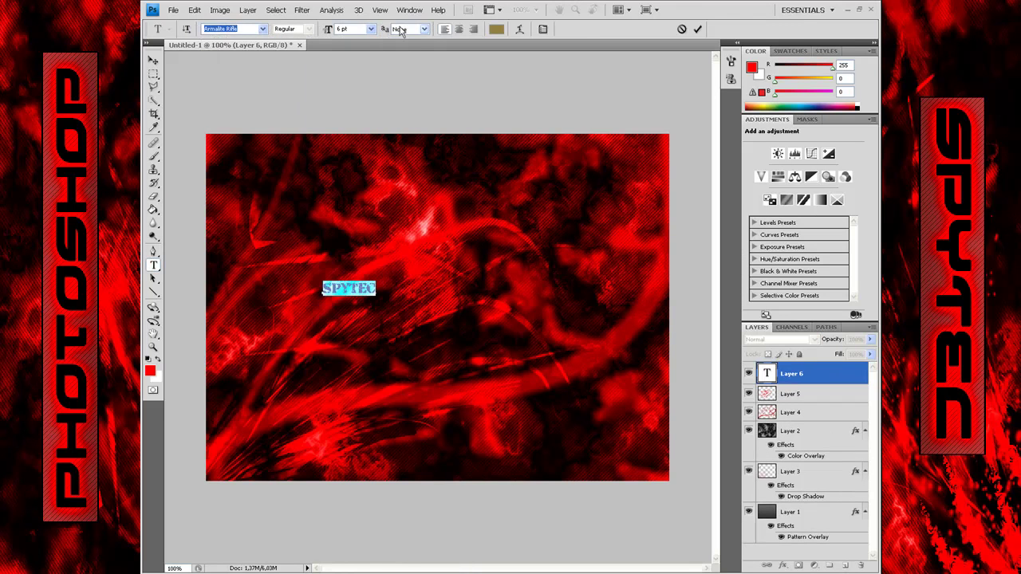
pyautogui.moveTo(328, 28); pyautogui.dragTo(391, 32)
pyautogui.click(153, 60)
pyautogui.moveTo(411, 278); pyautogui.dragTo(353, 239)
# Rename the text layer to SpyTec and colour the SPYTEC text black
pyautogui.doubleClick(767, 373)
pyautogui.click(495, 29)
pyautogui.moveTo(710, 247); pyautogui.dragTo(710, 167)
pyautogui.click(558, 123)
pyautogui.click(622, 232)
pyautogui.click(815, 110)
pyautogui.click(782, 565)
# Give SPYTEC a red Outer Glow and add an empty Layer 6 above it
pyautogui.click(806, 481)
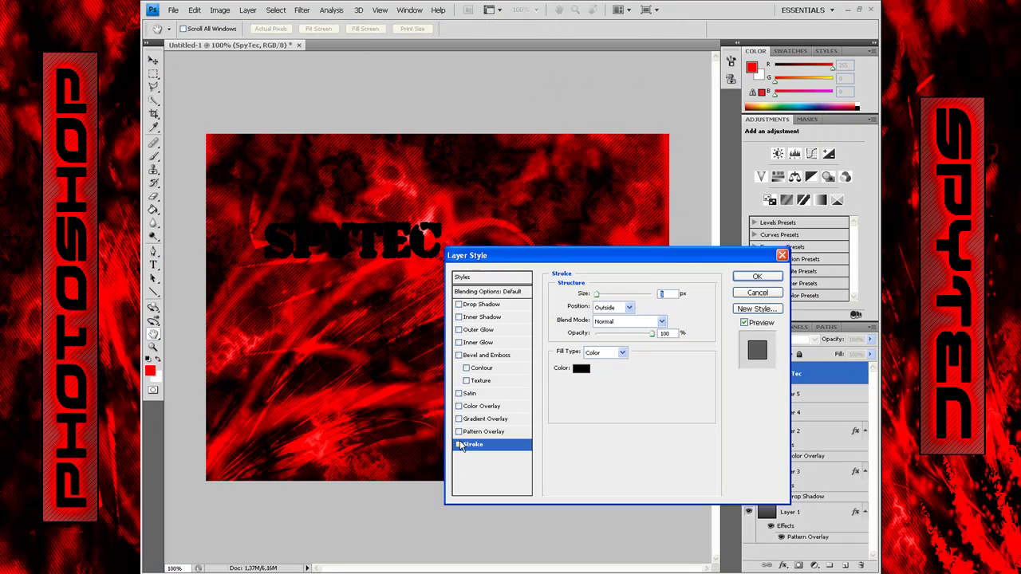
pyautogui.click(580, 334)
pyautogui.click(751, 67)
pyautogui.click(814, 110)
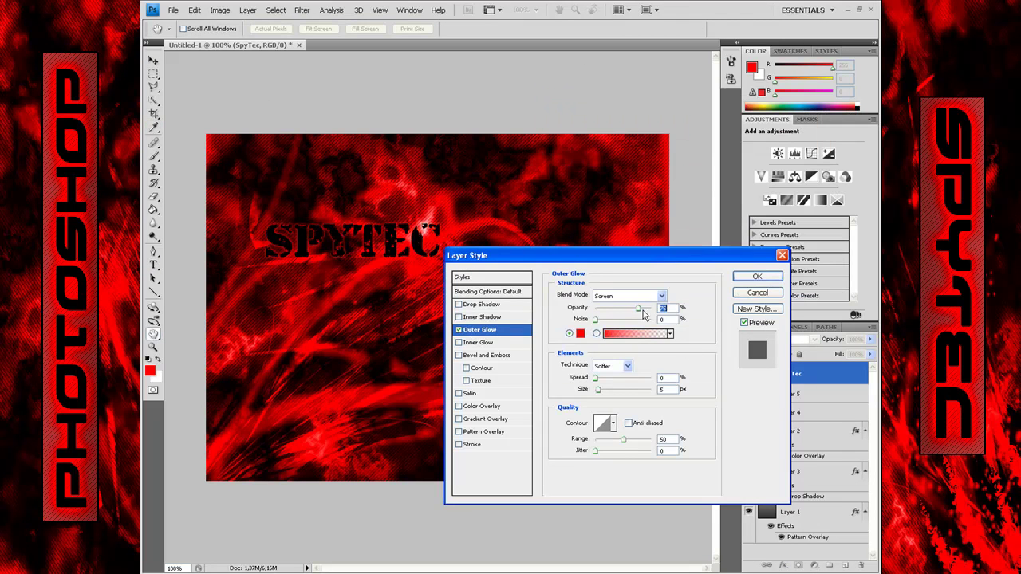
pyautogui.press('Return')
pyautogui.hotkey('ctrl', 'shift', 'alt', 'n')
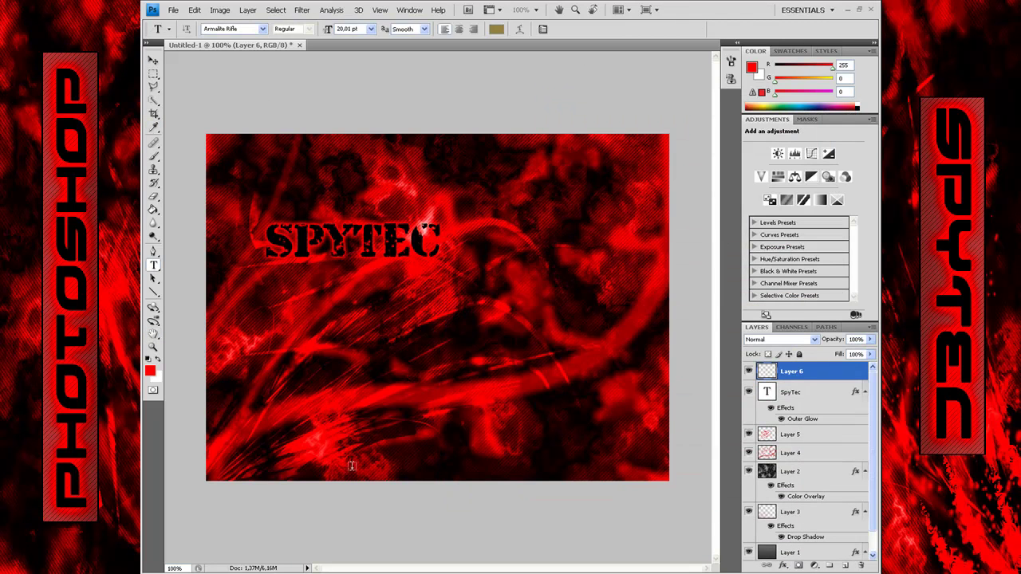
# Enable brush Scattering, widen spacing, and set Shape Dynamics size jitter to Fade
pyautogui.click(696, 28)
pyautogui.click(539, 109)
pyautogui.moveTo(606, 78); pyautogui.dragTo(630, 119)
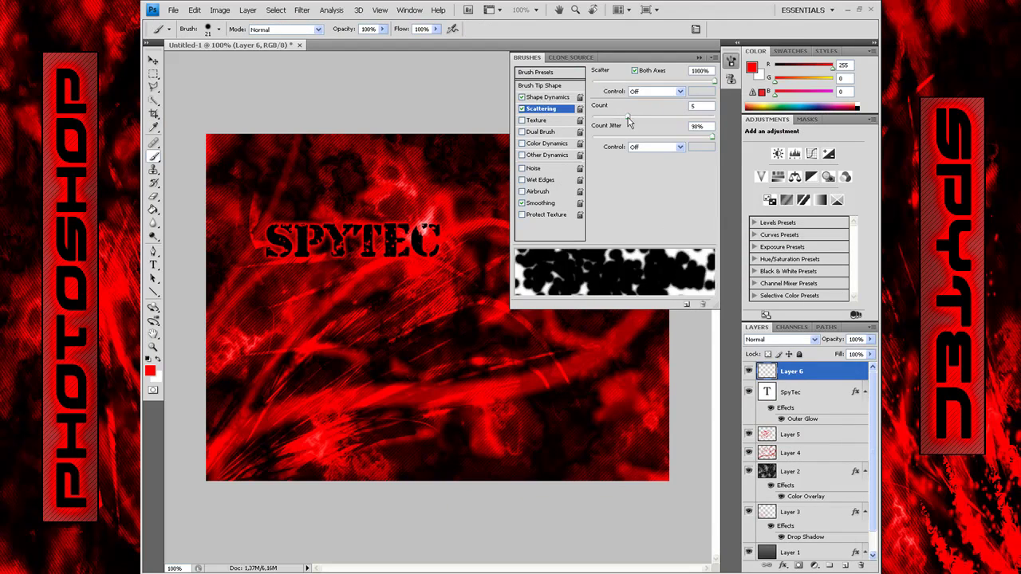
pyautogui.click(541, 85)
pyautogui.moveTo(608, 238); pyautogui.dragTo(632, 238)
pyautogui.click(549, 96)
pyautogui.click(654, 91)
pyautogui.click(638, 102)
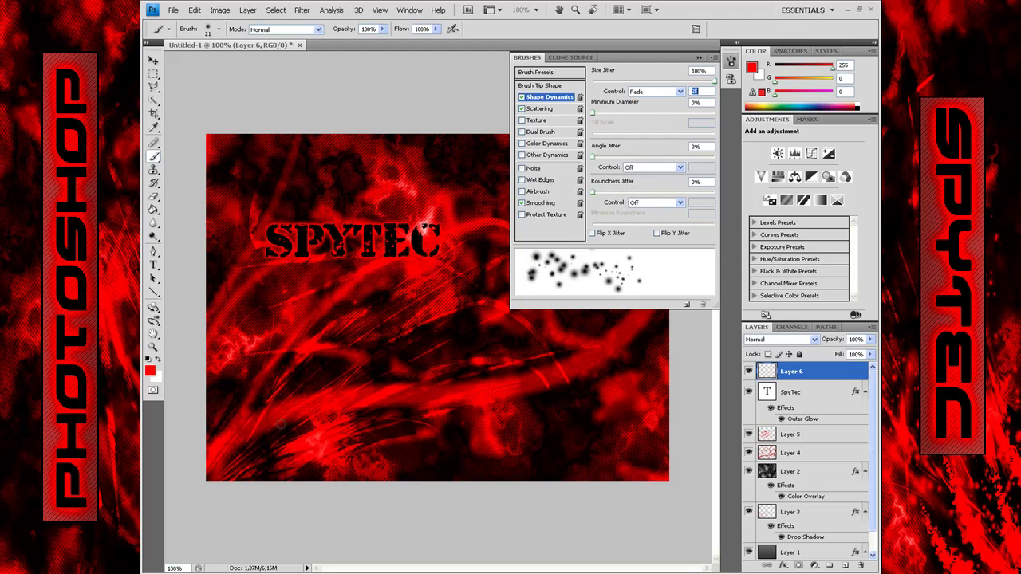
# Raise brush spacing further, keep bright red as foreground, and add a new layer
pyautogui.click(551, 85)
pyautogui.moveTo(632, 239); pyautogui.dragTo(667, 240)
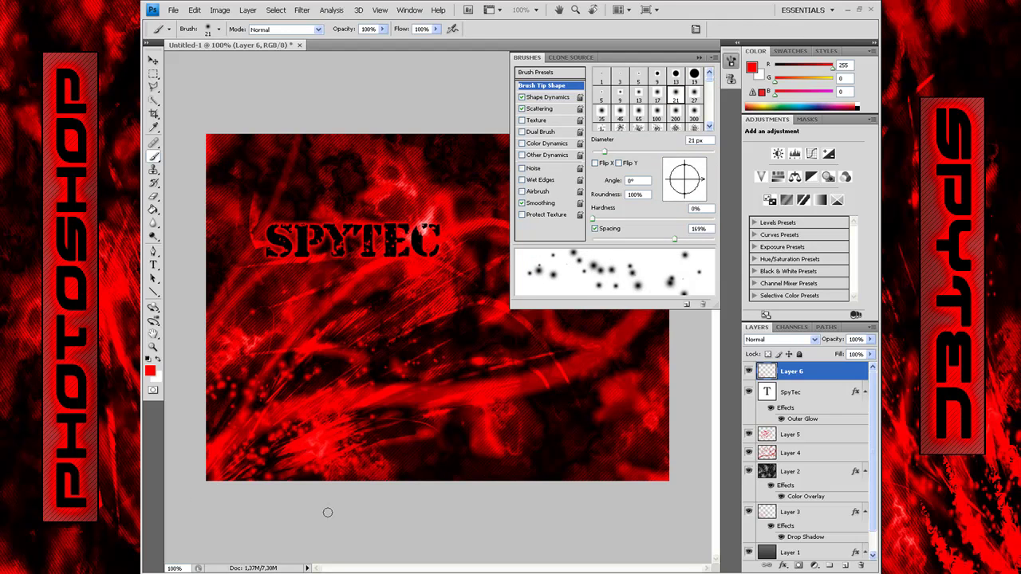
pyautogui.click(150, 369)
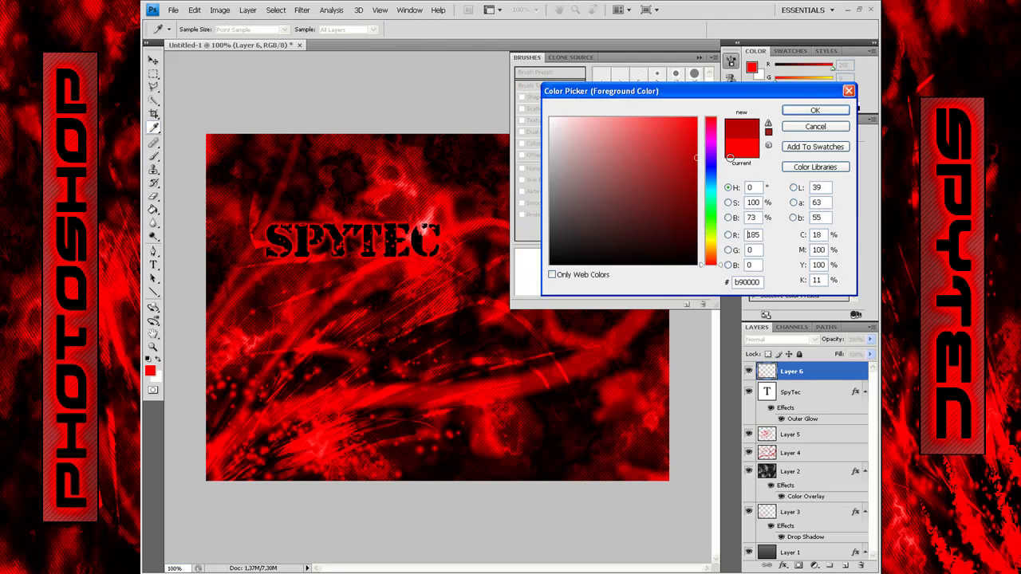
pyautogui.click(814, 125)
pyautogui.hotkey('ctrl', 'shift', 'alt', 'n')
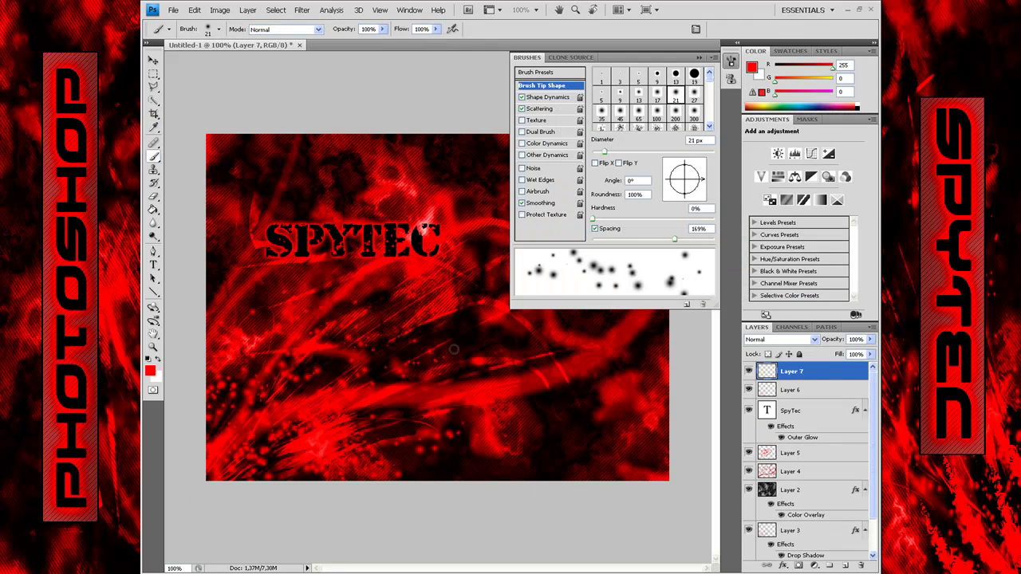
# Close the brush settings and start a Color Overlay on Layer 6
pyautogui.click(699, 57)
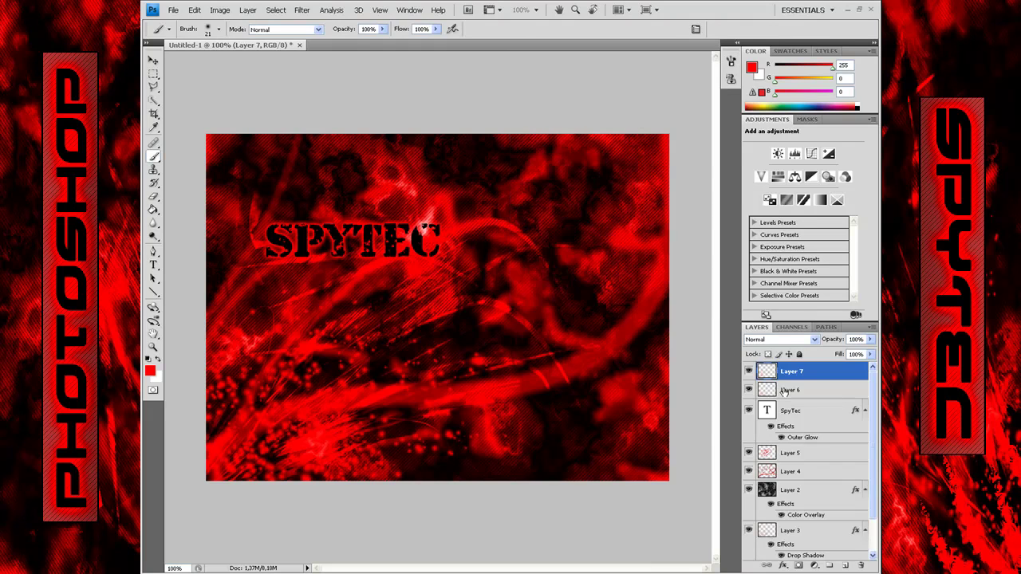
pyautogui.click(790, 389)
pyautogui.click(782, 565)
pyautogui.click(806, 533)
pyautogui.click(678, 296)
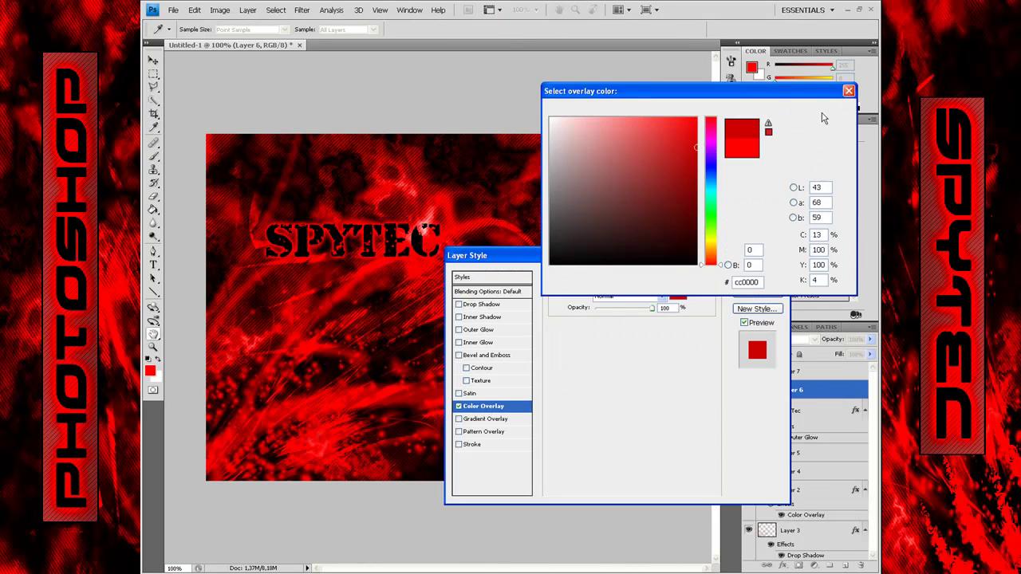
# Apply a Color Overlay to Layer 6, then change the overlay colour to black
pyautogui.click(815, 110)
pyautogui.click(757, 267)
pyautogui.click(783, 565)
pyautogui.click(806, 533)
pyautogui.click(677, 296)
pyautogui.click(699, 264)
pyautogui.click(814, 110)
# Add a dark red Outer Glow with adjusted size to Layer 6
pyautogui.click(478, 330)
pyautogui.click(580, 334)
pyautogui.click(695, 192)
pyautogui.click(814, 110)
pyautogui.moveTo(610, 391)
pyautogui.mouseDown()
pyautogui.moveTo(597, 391)
pyautogui.moveTo(602, 384)
pyautogui.mouseUp()
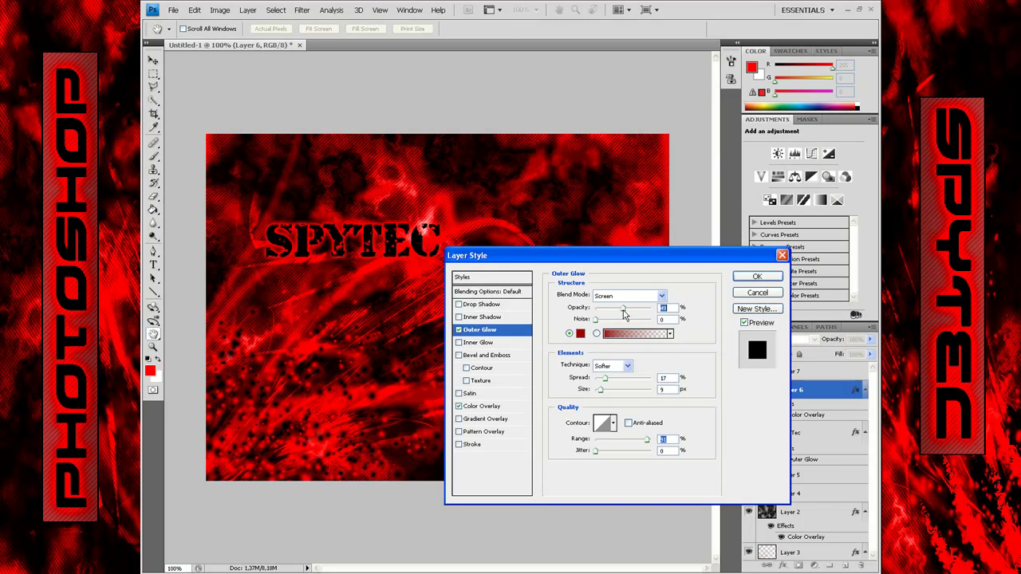
pyautogui.click(580, 334)
pyautogui.click(801, 107)
pyautogui.click(757, 276)
# Add a bright red (255) Color Overlay to the dot layer, then toggle Layer 7's visibility
pyautogui.click(791, 423)
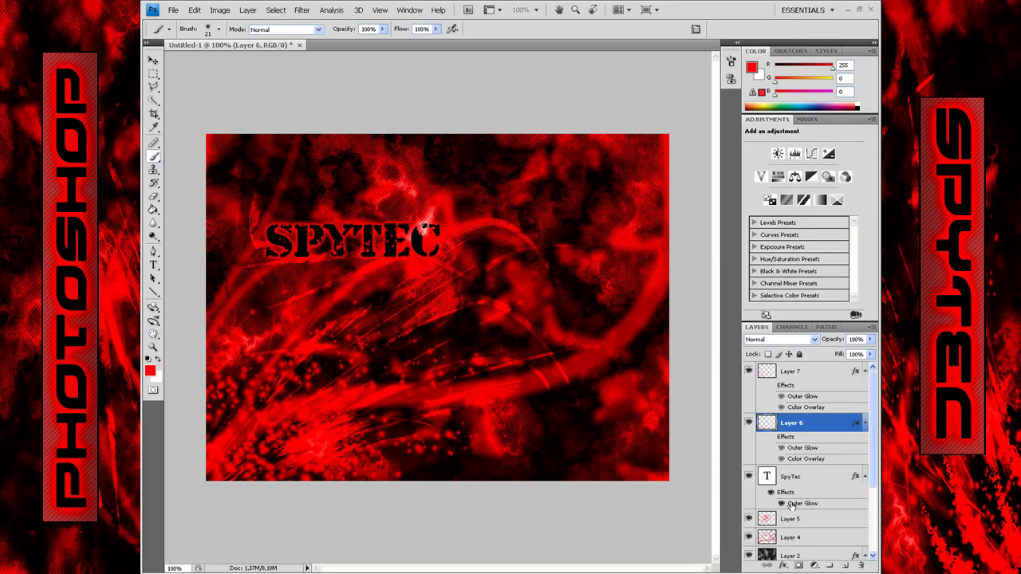
pyautogui.click(783, 565)
pyautogui.click(798, 528)
pyautogui.click(677, 296)
pyautogui.write('255')
pyautogui.click(815, 110)
pyautogui.click(758, 276)
pyautogui.click(750, 372)
pyautogui.click(750, 371)
# Delete Layer 6 and create a new empty layer above SpyTec
pyautogui.click(750, 424)
pyautogui.click(861, 564)
pyautogui.press('Return')
pyautogui.hotkey('ctrl', 'shift', 'alt', 'n')
# In the Brushes panel, enable Shape Dynamics and Scattering and review the Texture settings
pyautogui.press('F5')
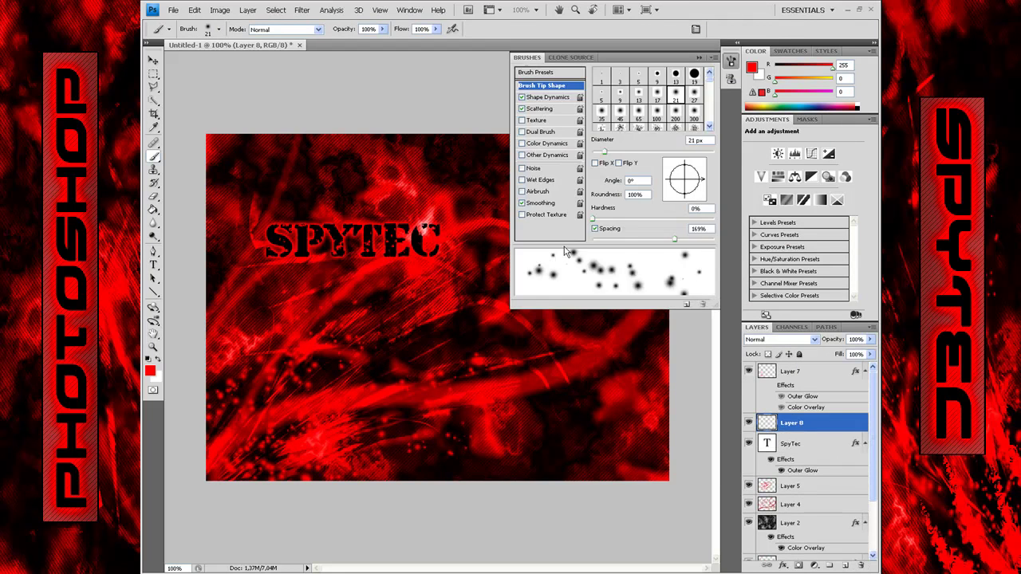
pyautogui.click(527, 97)
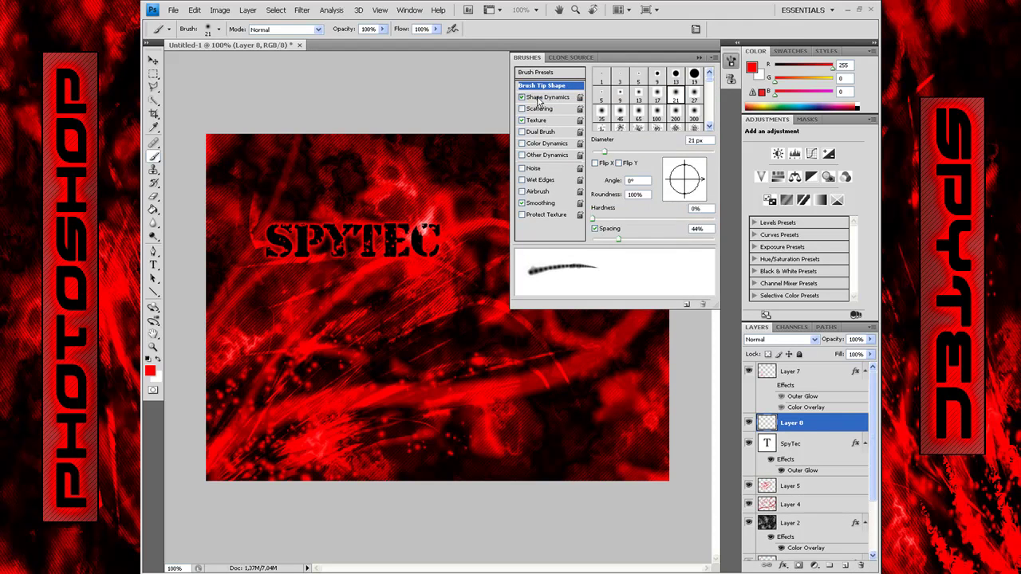
pyautogui.click(549, 97)
pyautogui.click(534, 108)
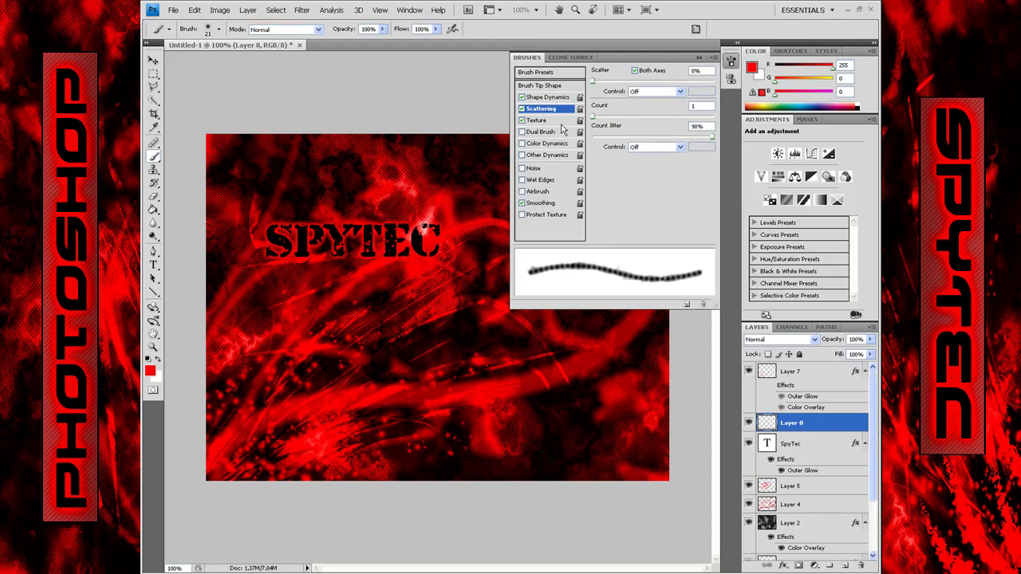
pyautogui.click(522, 121)
pyautogui.click(542, 85)
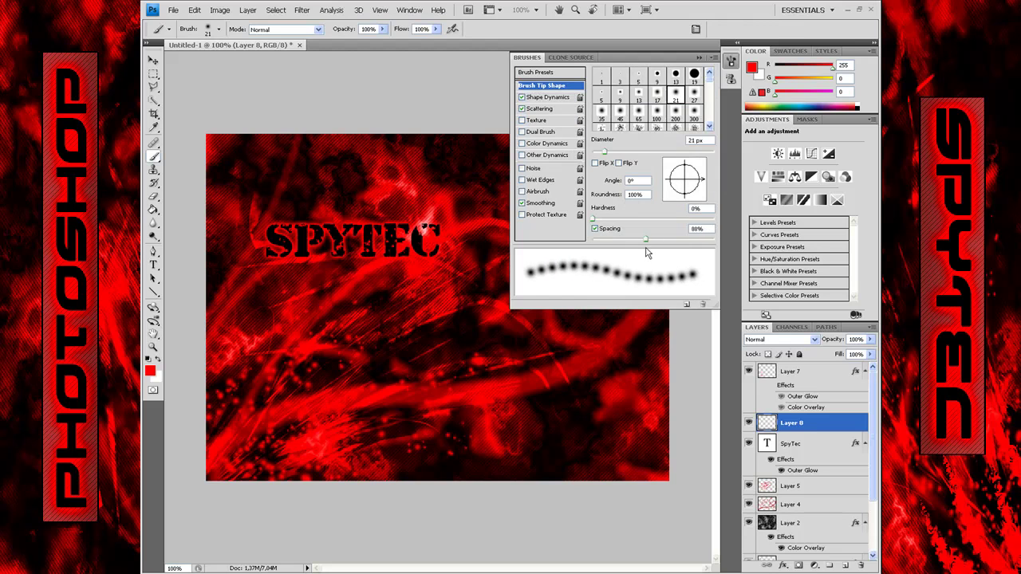
# Enable Dual Brush using the rough textured 54 px tip
pyautogui.click(541, 132)
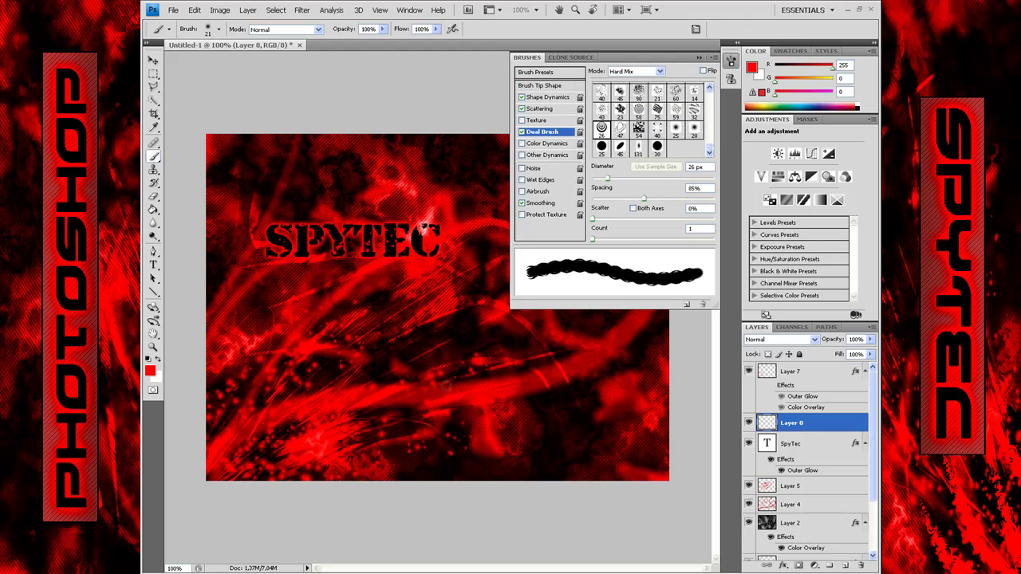
pyautogui.click(630, 128)
pyautogui.scroll(-5, 630, 128)
pyautogui.click(676, 120)
pyautogui.click(707, 116)
pyautogui.scroll(5, 707, 116)
pyautogui.click(630, 119)
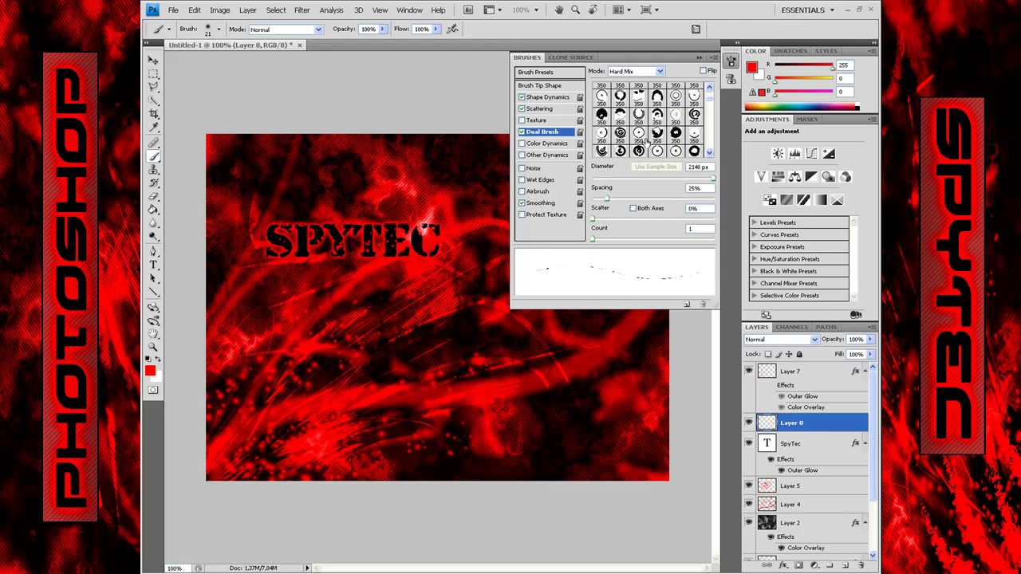
pyautogui.click(639, 127)
pyautogui.hotkey('ctrl', 'z')
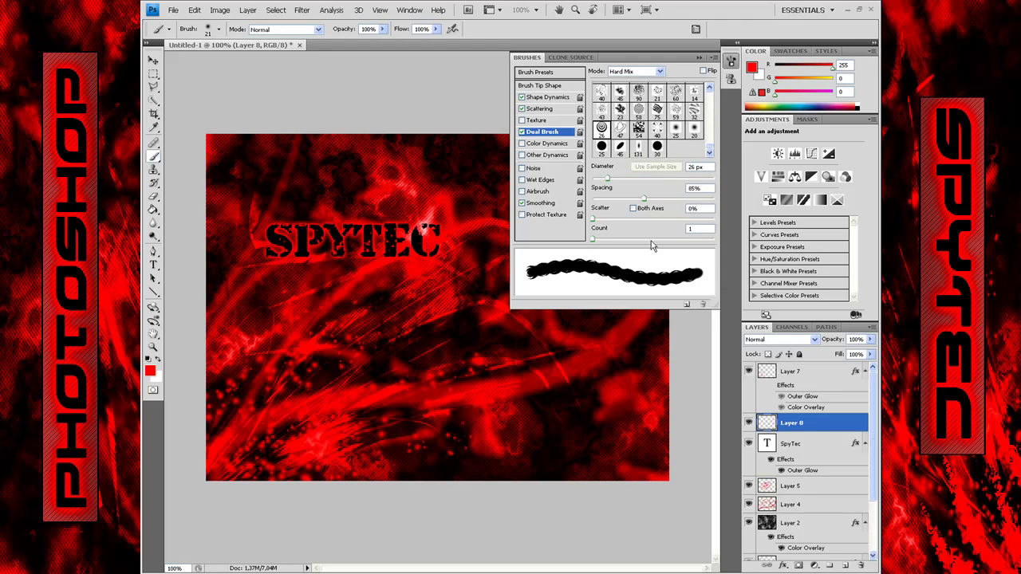
# Enable Color Dynamics with no hue variation and purity around +18%, testing strokes
pyautogui.click(548, 143)
pyautogui.moveTo(524, 365)
pyautogui.mouseDown()
pyautogui.moveTo(433, 422)
pyautogui.moveTo(534, 375)
pyautogui.mouseUp()
pyautogui.hotkey('ctrl', 'z')
pyautogui.hotkey('ctrl', 'z')
pyautogui.moveTo(375, 414); pyautogui.dragTo(555, 414)
pyautogui.hotkey('ctrl', 'z')
pyautogui.moveTo(654, 177); pyautogui.dragTo(680, 177)
pyautogui.moveTo(490, 406); pyautogui.dragTo(565, 445)
# Set Color Dynamics foreground/background jitter to 45%, testing strokes along the canvas bottom
pyautogui.hotkey('ctrl', 'z')
pyautogui.moveTo(680, 176); pyautogui.dragTo(666, 177)
pyautogui.moveTo(714, 80); pyautogui.dragTo(594, 80)
pyautogui.moveTo(391, 462); pyautogui.dragTo(663, 391)
pyautogui.hotkey('ctrl', 'z')
pyautogui.moveTo(363, 411); pyautogui.dragTo(618, 379)
pyautogui.hotkey('ctrl', 'z')
pyautogui.moveTo(594, 80); pyautogui.dragTo(659, 83)
pyautogui.moveTo(383, 455); pyautogui.dragTo(534, 399)
pyautogui.hotkey('ctrl', 'z')
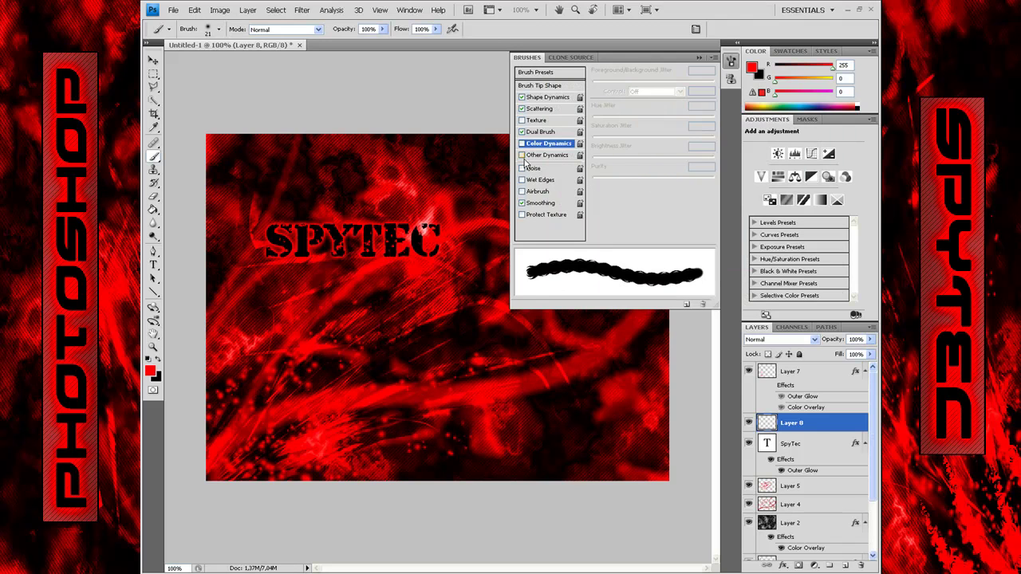
# Set Scattering to 275% with Count 1 and size Fade, then close the Brushes panel
pyautogui.click(536, 108)
pyautogui.moveTo(610, 80); pyautogui.dragTo(626, 82)
pyautogui.moveTo(603, 117); pyautogui.dragTo(592, 116)
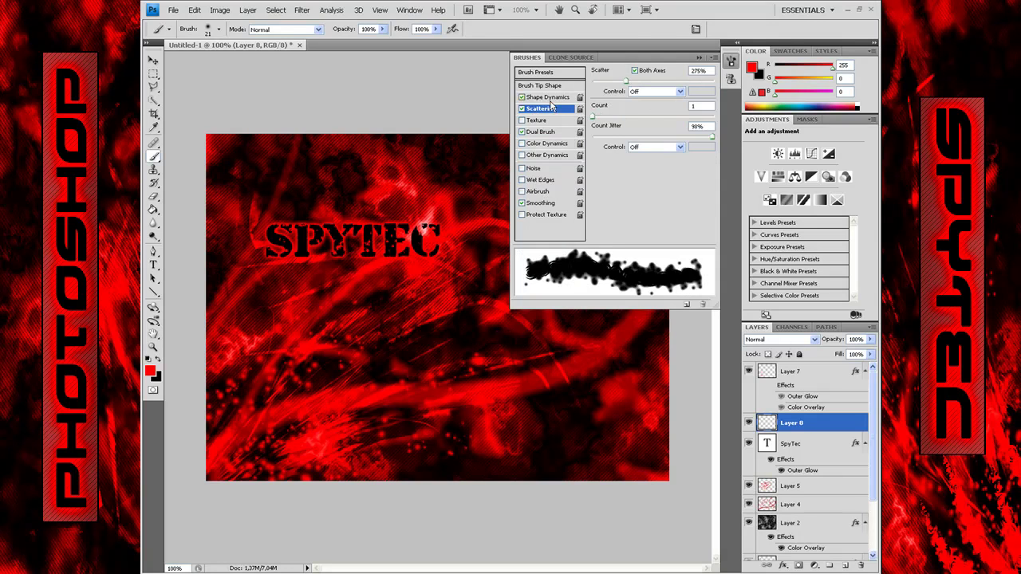
pyautogui.click(549, 97)
pyautogui.click(541, 85)
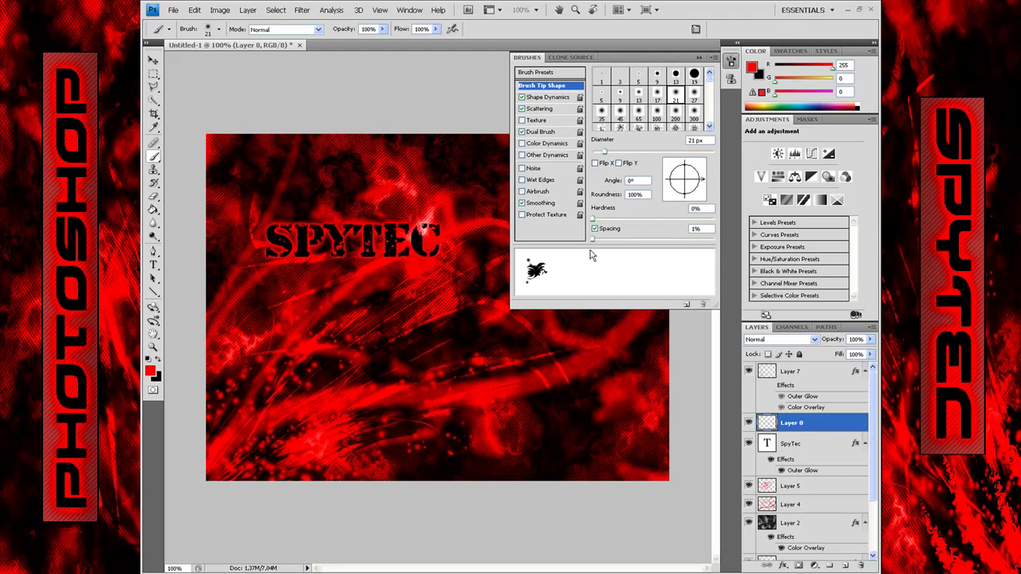
pyautogui.click(549, 97)
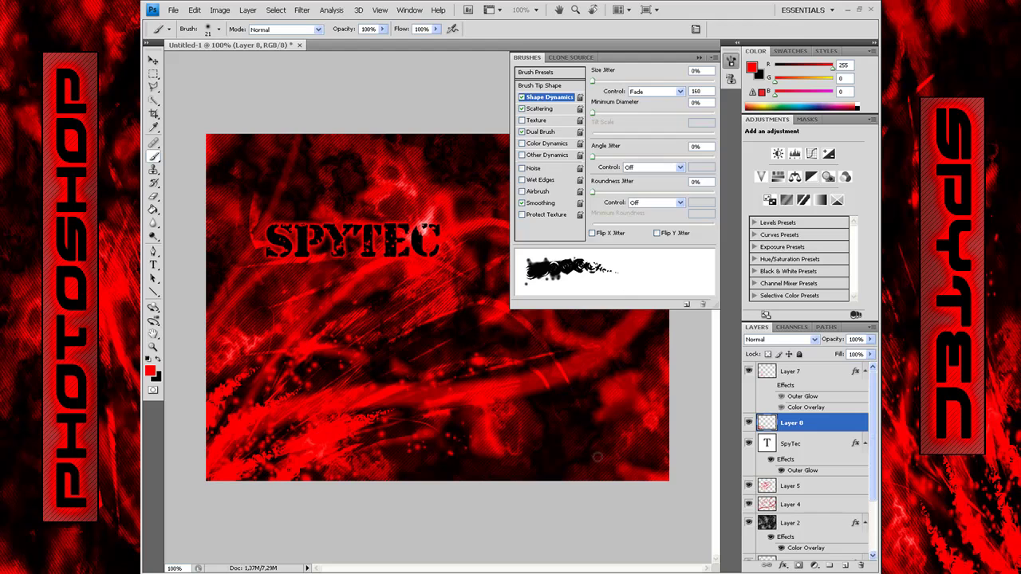
pyautogui.press('F5')
# Move the SpyTec text layer lower on the canvas with the Move tool
pyautogui.click(798, 444)
pyautogui.press('v')
pyautogui.moveTo(351, 239)
pyautogui.mouseDown()
pyautogui.moveTo(335, 199)
pyautogui.moveTo(680, 447)
pyautogui.mouseUp()
pyautogui.click(780, 339)
# Try blend modes on the SPYTEC text, reposition it, and return to Normal
pyautogui.click(750, 222)
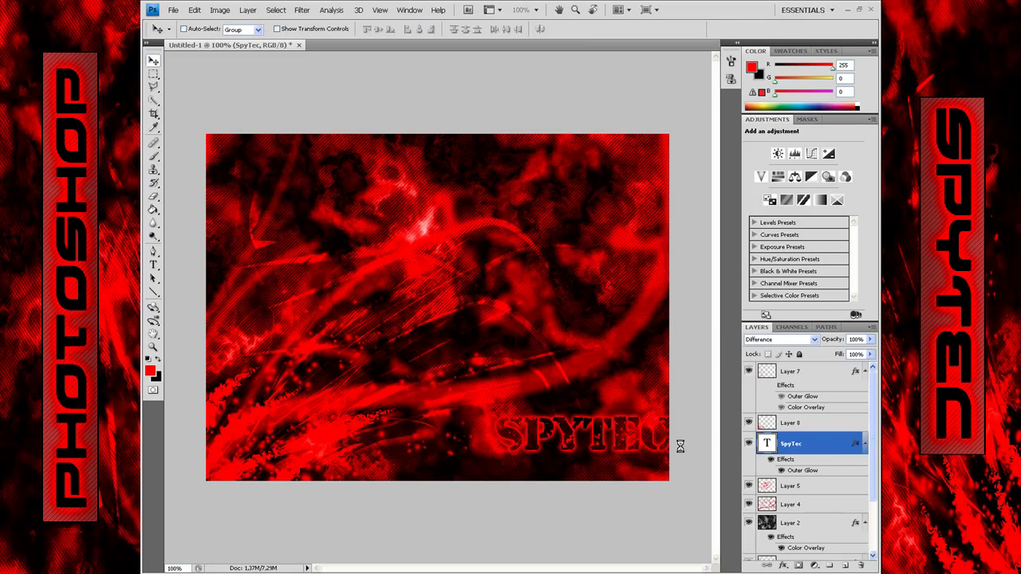
pyautogui.press('Up')
pyautogui.press('Up')
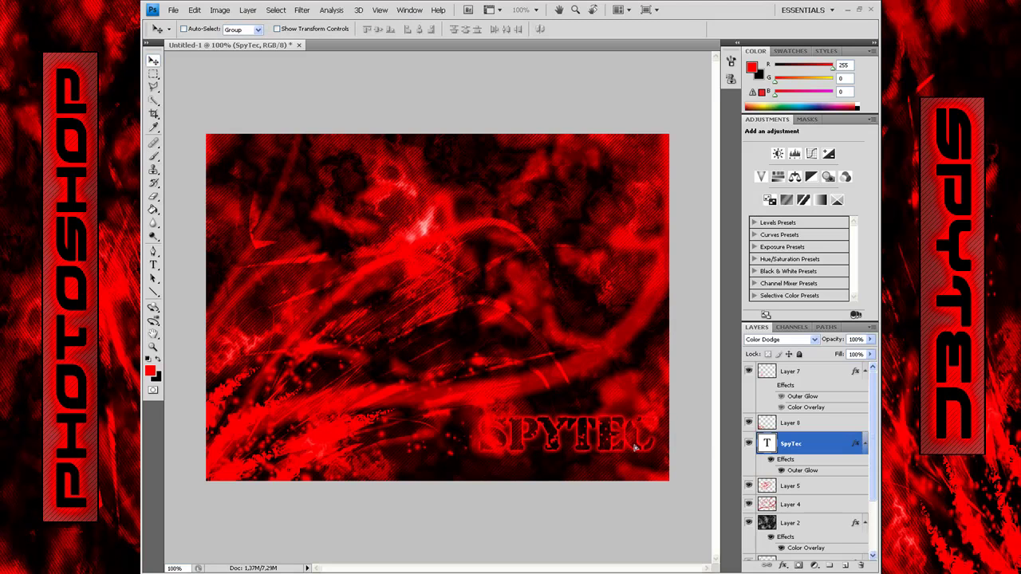
pyautogui.moveTo(643, 449)
pyautogui.mouseDown()
pyautogui.moveTo(262, 194)
pyautogui.moveTo(740, 453)
pyautogui.mouseUp()
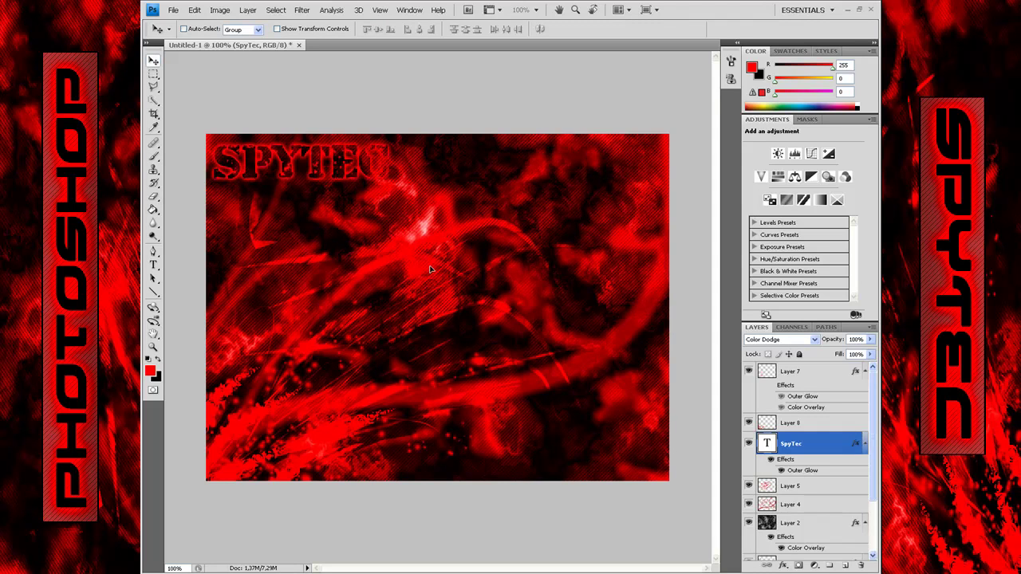
pyautogui.click(773, 339)
pyautogui.click(778, 200)
pyautogui.click(778, 339)
pyautogui.click(766, 60)
# Set SpyTec to about 48% opacity and Soft Light, and move it to the top
pyautogui.click(870, 339)
pyautogui.moveTo(866, 354); pyautogui.dragTo(840, 357)
pyautogui.click(776, 339)
pyautogui.click(770, 249)
pyautogui.moveTo(798, 446); pyautogui.dragTo(802, 372)
# Add a new layer above Layer 7 and fill it with white
pyautogui.click(798, 421)
pyautogui.click(845, 565)
pyautogui.click(193, 10)
pyautogui.click(216, 162)
# Apply Lighting Effects with the spotlight rotated and widened toward the upper right
pyautogui.press('Return')
pyautogui.click(302, 9)
pyautogui.click(444, 198)
pyautogui.moveTo(455, 300); pyautogui.dragTo(471, 178)
# Apply Lighting Effects at intensity 20 and move Layer 9 to the top of the stack
pyautogui.moveTo(607, 195); pyautogui.dragTo(600, 198)
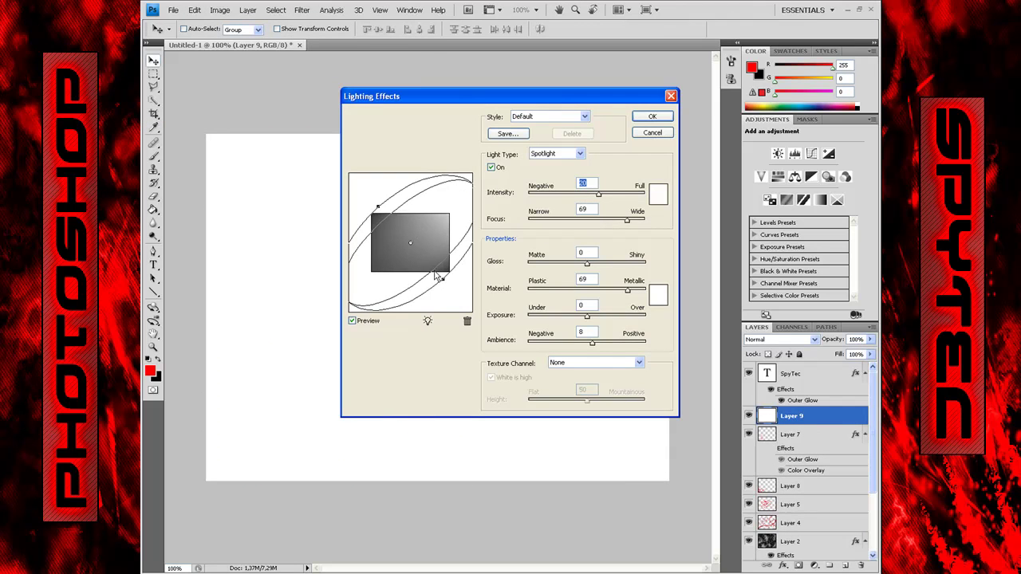
pyautogui.press('Return')
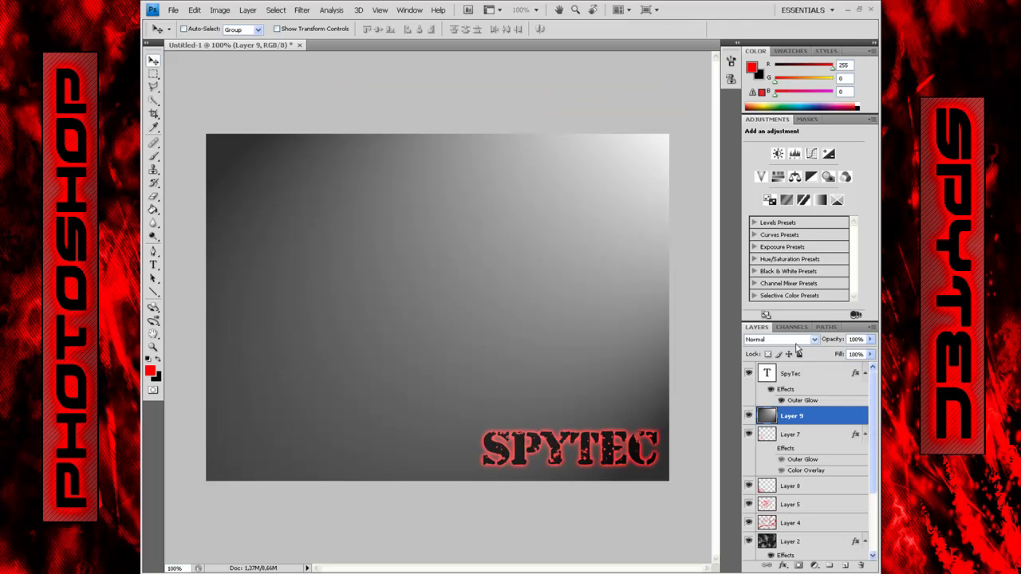
pyautogui.click(778, 339)
pyautogui.press('Down')
pyautogui.press('Down')
pyautogui.press('Down')
pyautogui.hotkey('ctrl', ']')
# Try several blend modes on Layer 9, then refill it with white
pyautogui.press('Down')
pyautogui.press('Down')
pyautogui.press('Down')
pyautogui.press('Down')
pyautogui.press('Down')
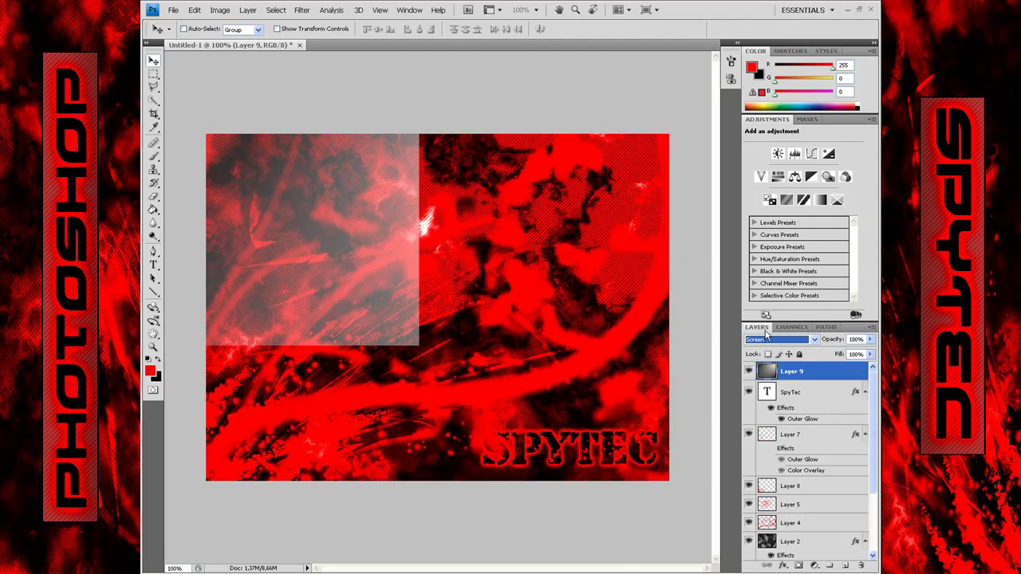
pyautogui.press('Down')
pyautogui.press('Down')
pyautogui.press('Down')
pyautogui.press('Down')
pyautogui.press('Down')
pyautogui.press('Down')
pyautogui.press('Down')
pyautogui.press('Down')
pyautogui.press('Down')
pyautogui.press('Up')
pyautogui.press('Up')
pyautogui.press('Up')
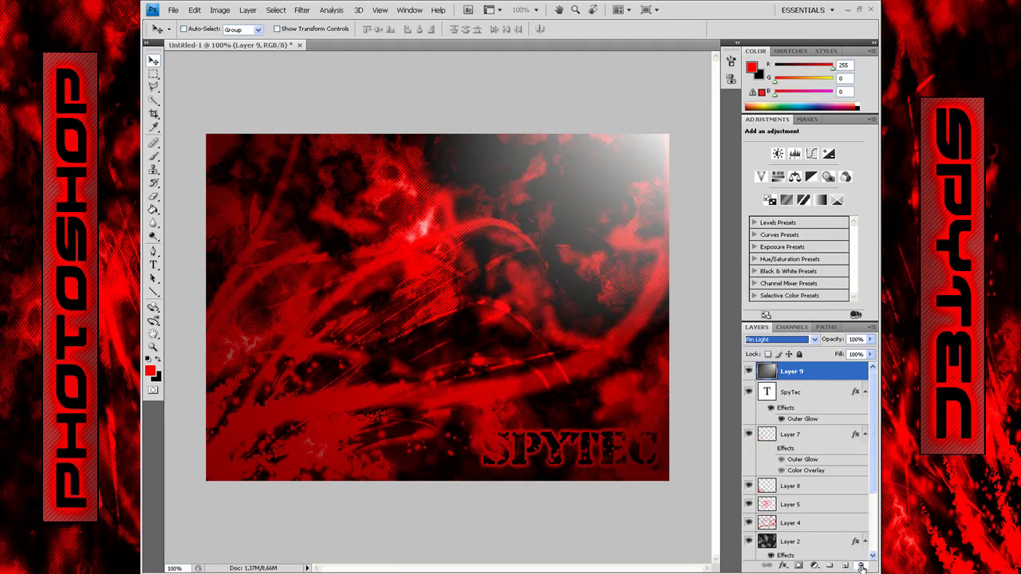
pyautogui.press('Up')
pyautogui.hotkey('shift', 'F5')
# Re-run Render > Lighting Effects on Layer 9 to apply the spotlight again
pyautogui.press('Return')
pyautogui.click(301, 10)
pyautogui.click(439, 186)
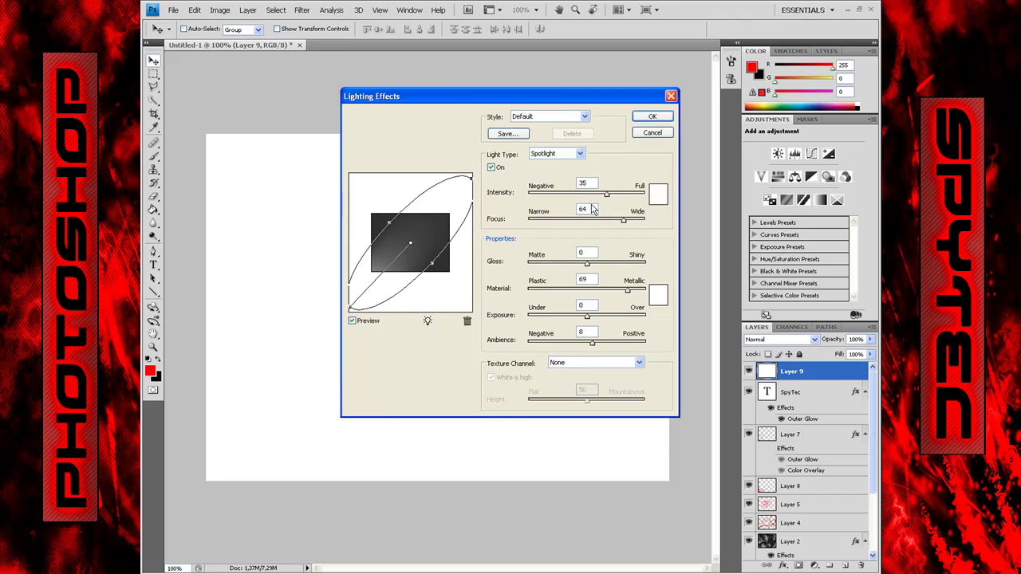
pyautogui.press('Return')
# Blend Layer 9 in Linear Light via Hard Light, then call up Curves (Ctrl+M)
pyautogui.click(780, 340)
pyautogui.click(762, 226)
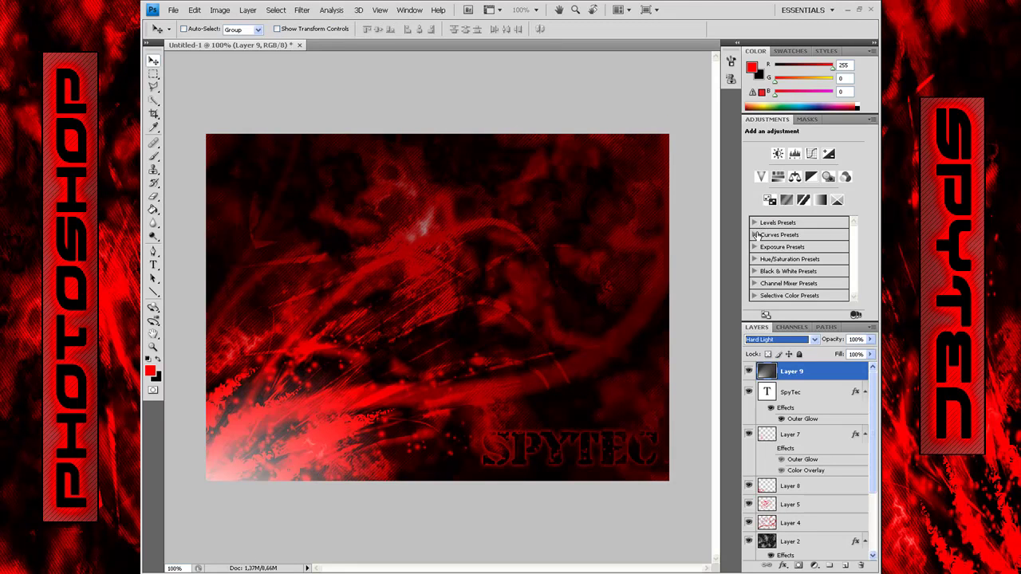
pyautogui.press('Down')
pyautogui.press('Down')
pyautogui.hotkey('ctrl', 'm')
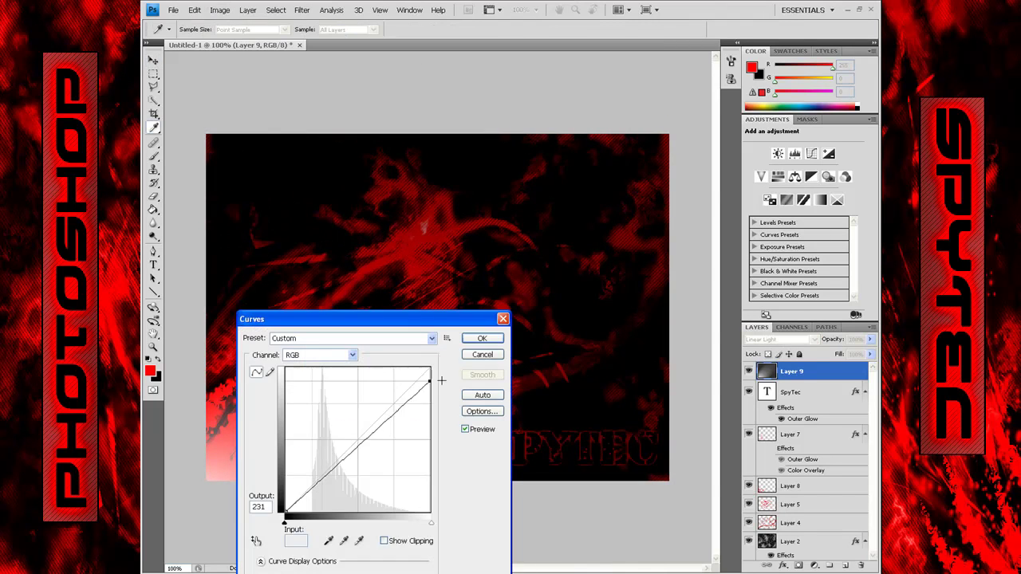
# Darken the highlights with the Curves adjustment and try Vivid Light on Layer 9
pyautogui.moveTo(442, 381); pyautogui.dragTo(438, 389)
pyautogui.press('Return')
pyautogui.press('Up')
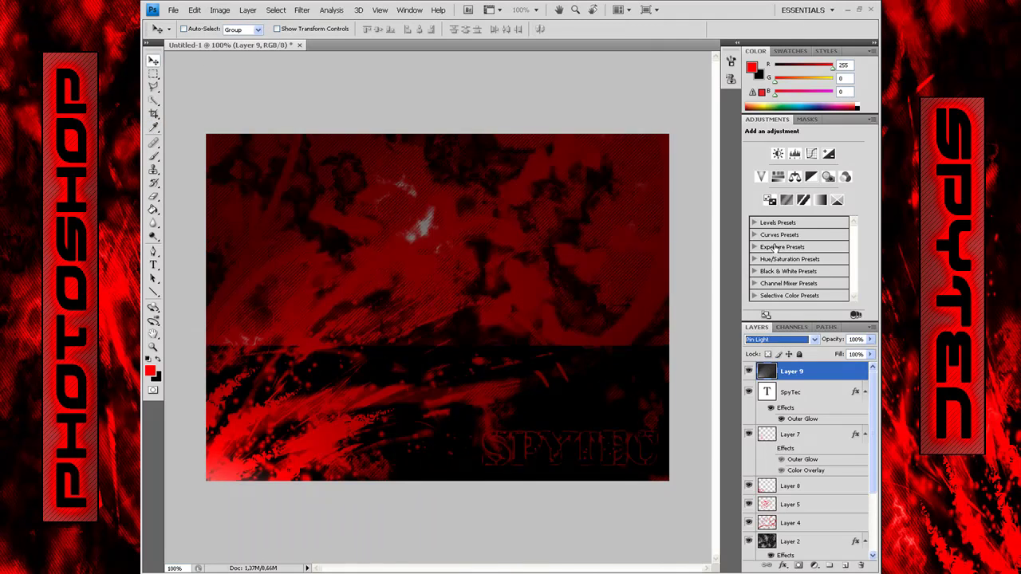
pyautogui.press('Up')
pyautogui.press('Up')
pyautogui.press('Up')
# Replace Layer 9 with a fresh layer and render black-and-white clouds on it
pyautogui.press('Delete')
pyautogui.press('Return')
pyautogui.hotkey('ctrl', 'shift', 'alt', 'n')
pyautogui.press('d')
pyautogui.click(302, 10)
pyautogui.click(423, 145)
# Set Layer 9 to Linear Light and smooth the clouds with a Median filter
pyautogui.hotkey('alt', 'Down')
pyautogui.press('Return')
pyautogui.click(302, 9)
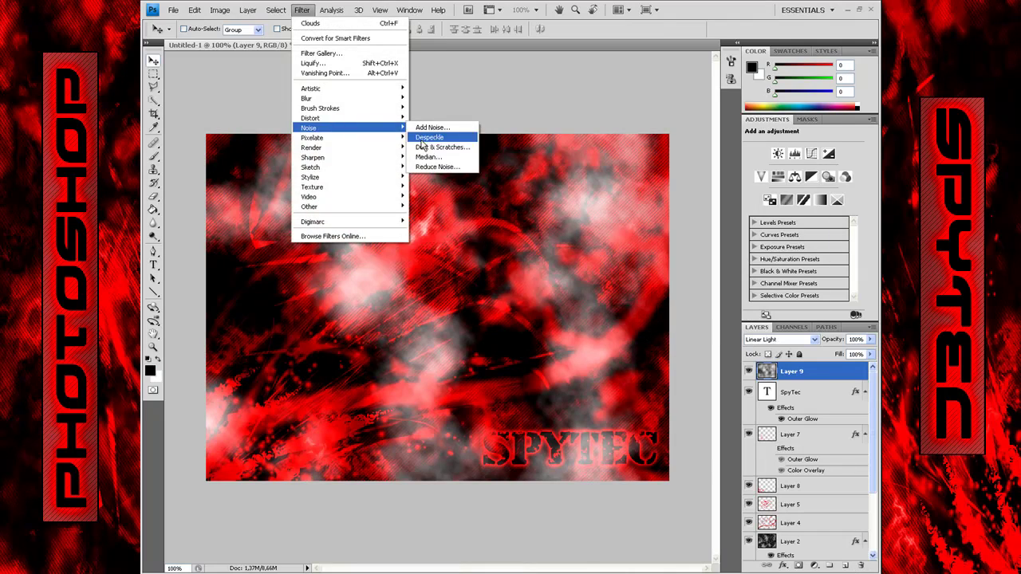
pyautogui.click(431, 158)
pyautogui.press('Return')
# Cycle Layer 9's blend modes, settling on Vivid Light
pyautogui.press('Up')
pyautogui.press('Up')
pyautogui.press('Up')
pyautogui.press('Down')
pyautogui.press('Down')
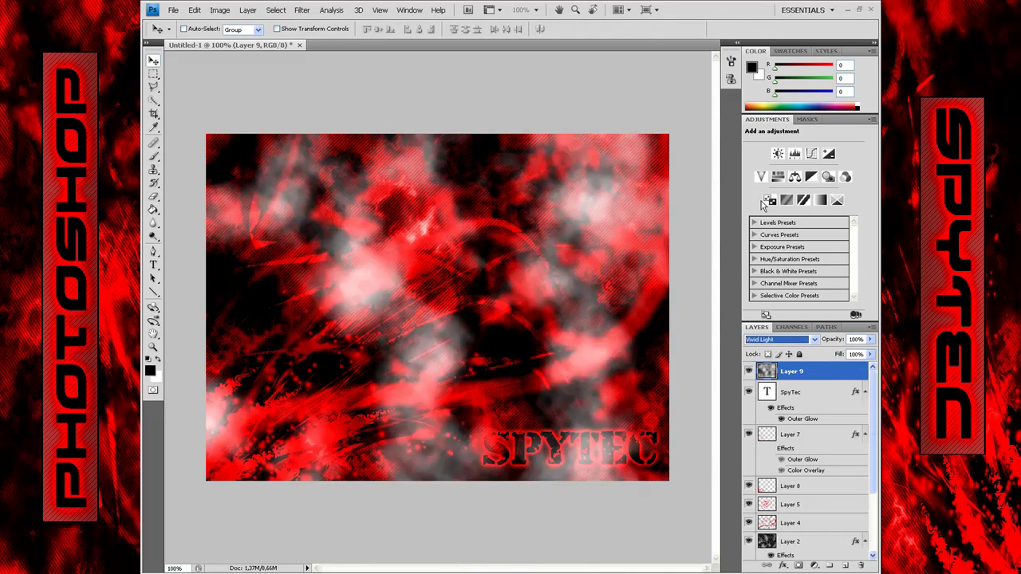
pyautogui.press('Down')
pyautogui.click(760, 341)
pyautogui.press('Down')
pyautogui.press('Down')
pyautogui.press('Down')
pyautogui.press('Down')
pyautogui.press('Down')
pyautogui.press('Down')
pyautogui.press('Up')
pyautogui.press('Up')
pyautogui.press('Up')
# Re-render the clouds, smooth them with Median, and set Layer 9 to Overlay
pyautogui.click(302, 9)
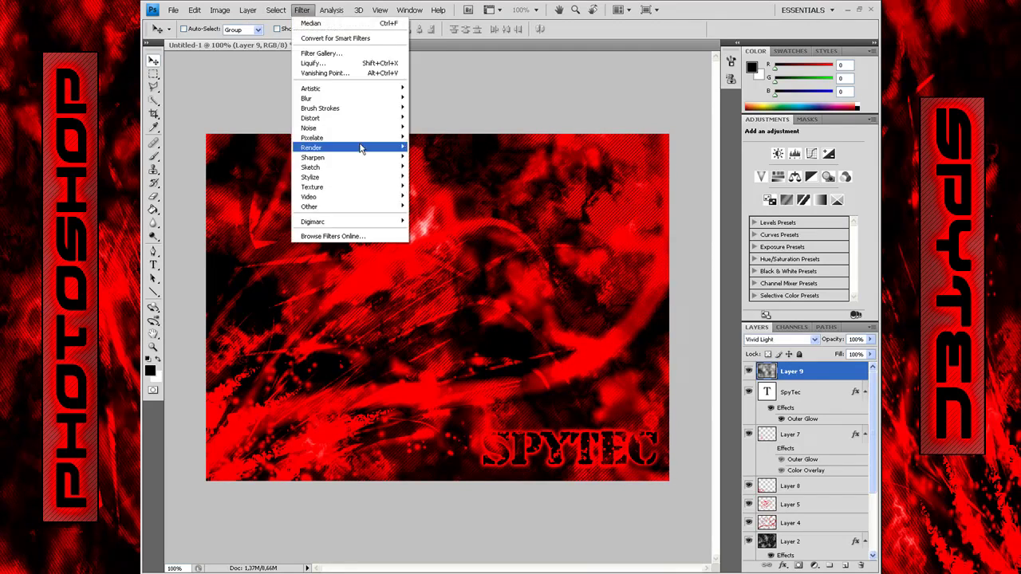
pyautogui.click(431, 148)
pyautogui.click(302, 9)
pyautogui.click(428, 157)
pyautogui.click(577, 150)
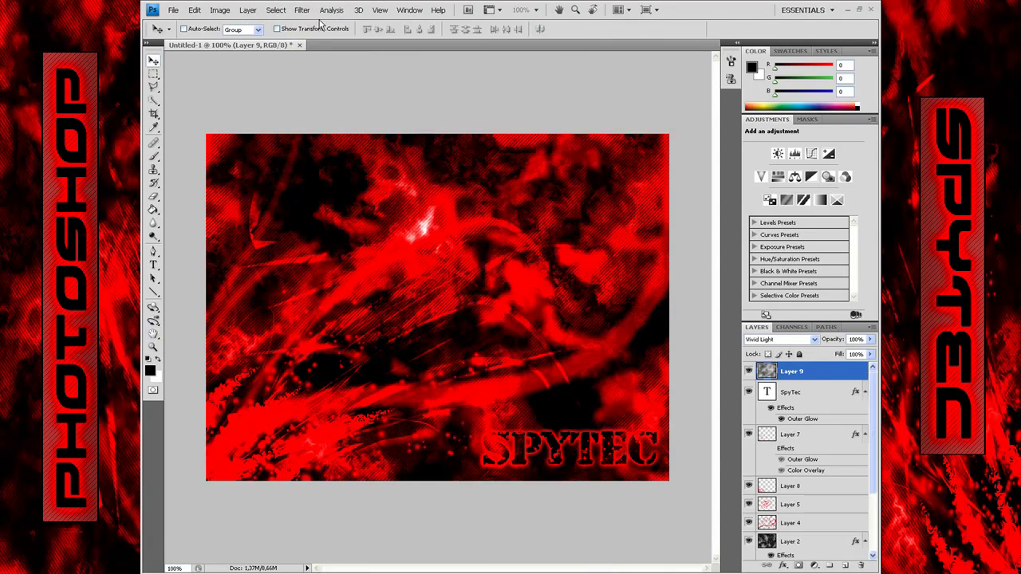
pyautogui.click(780, 339)
pyautogui.click(778, 196)
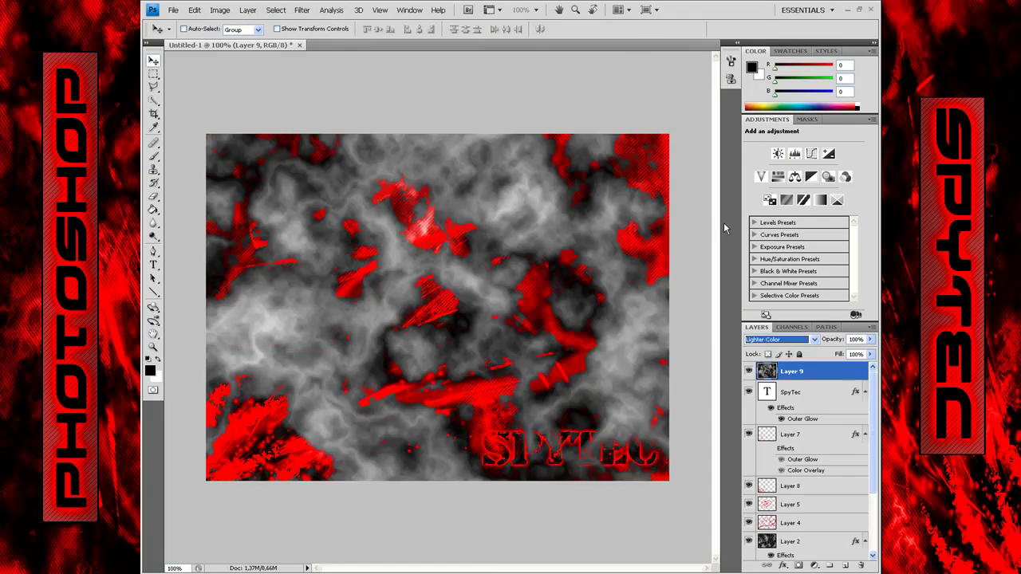
# Give the SpyTec text layer a bubbles Pattern Overlay blended in Hard Mix
pyautogui.click(821, 412)
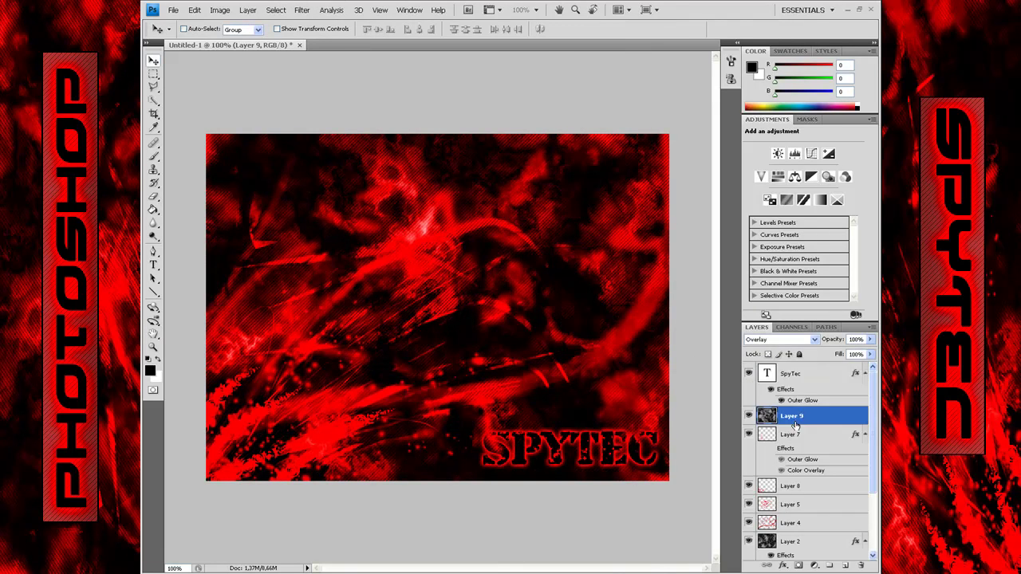
pyautogui.click(782, 565)
pyautogui.click(806, 539)
pyautogui.click(351, 325)
pyautogui.click(487, 230)
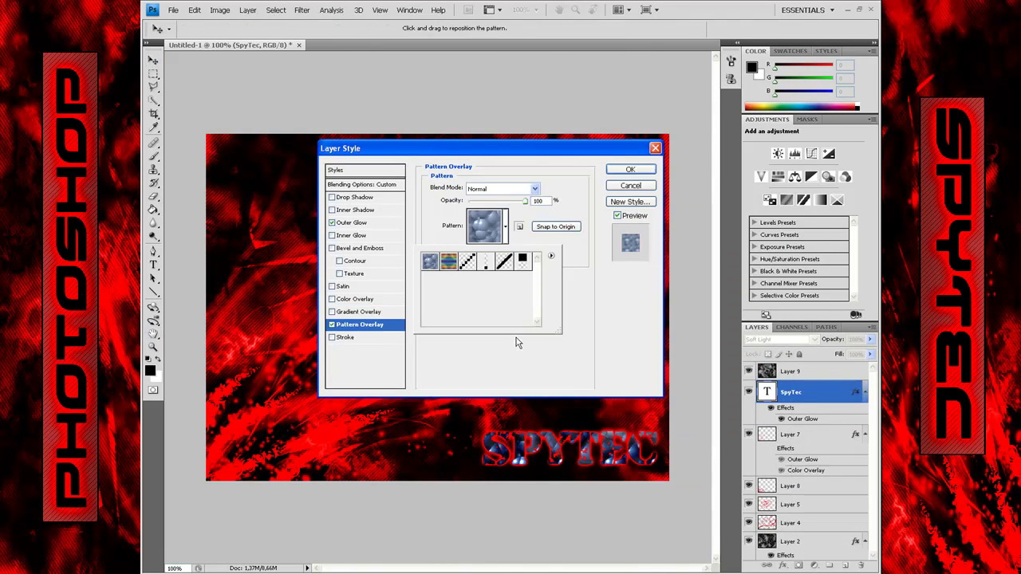
pyautogui.click(430, 261)
pyautogui.click(502, 188)
pyautogui.click(488, 297)
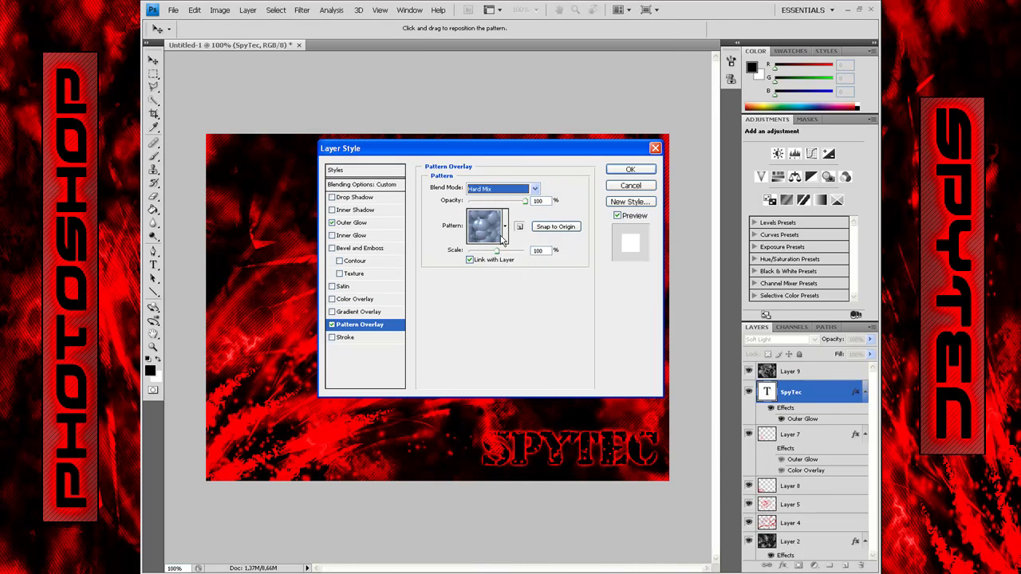
pyautogui.click(630, 169)
pyautogui.scroll(-2, 842, 450)
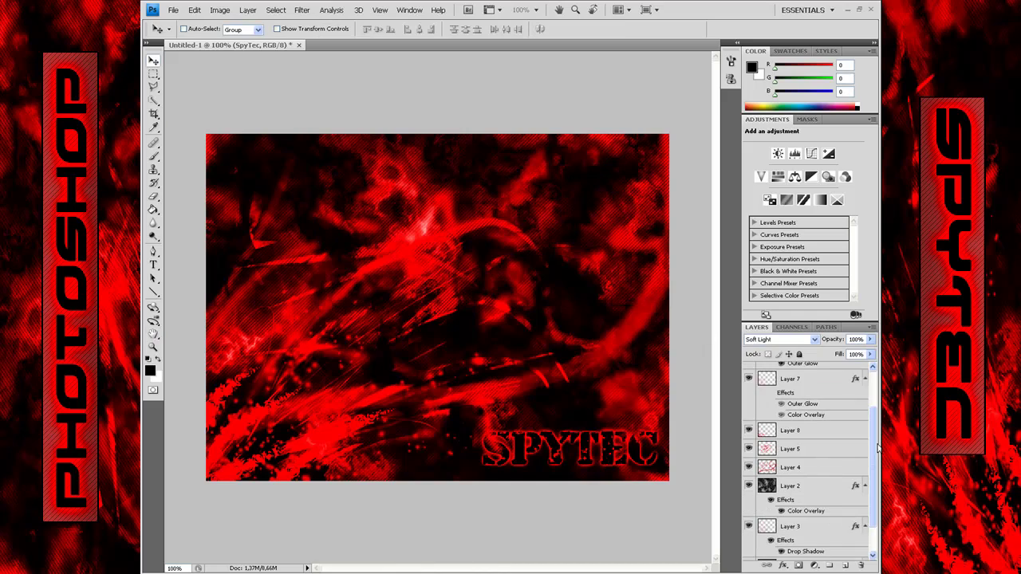